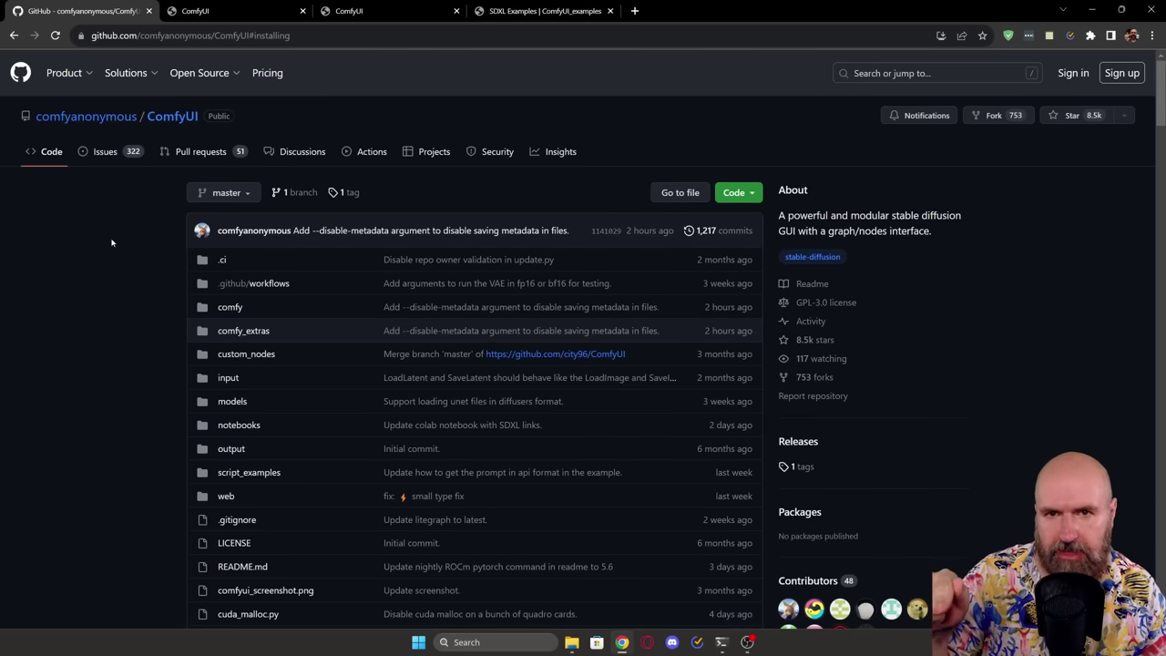
# Step: Jump to the README's Installing section and highlight the portable standalone Windows build mention
pyautogui.scroll(-10, 116, 245)
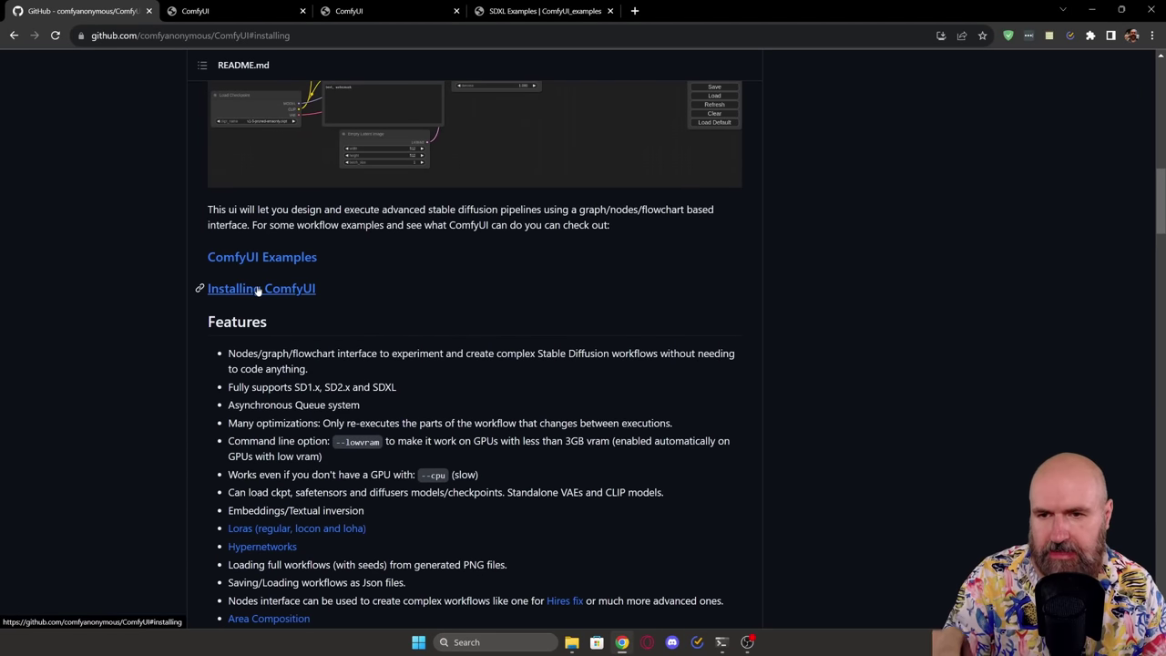
pyautogui.click(259, 290)
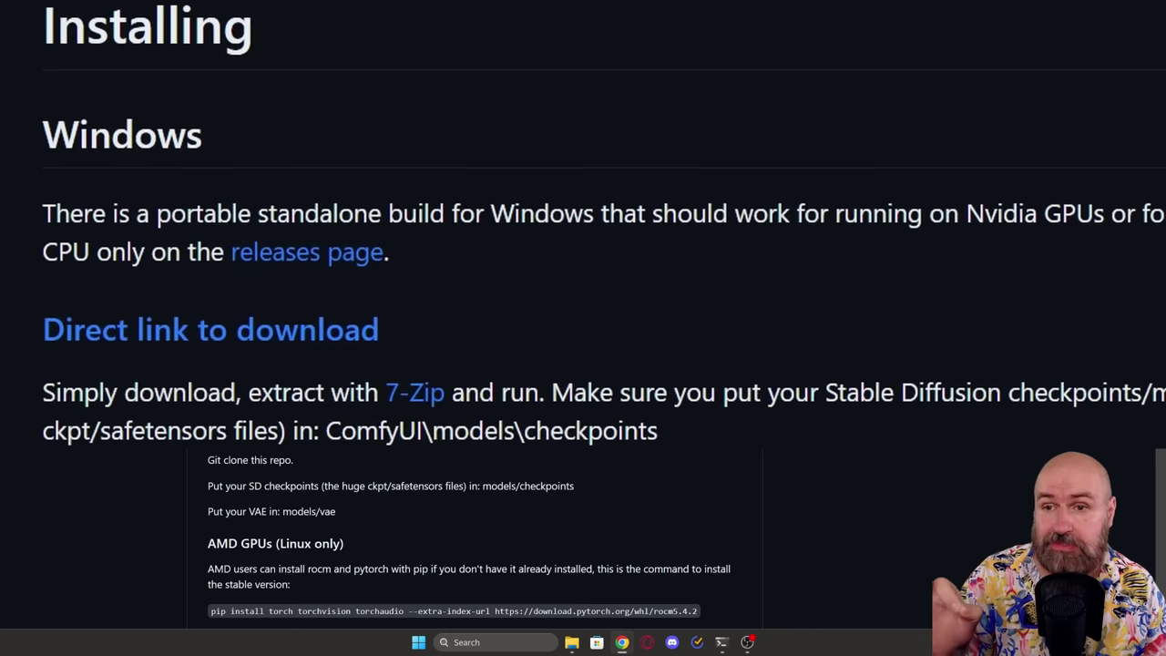
pyautogui.moveTo(158, 219); pyautogui.dragTo(594, 218)
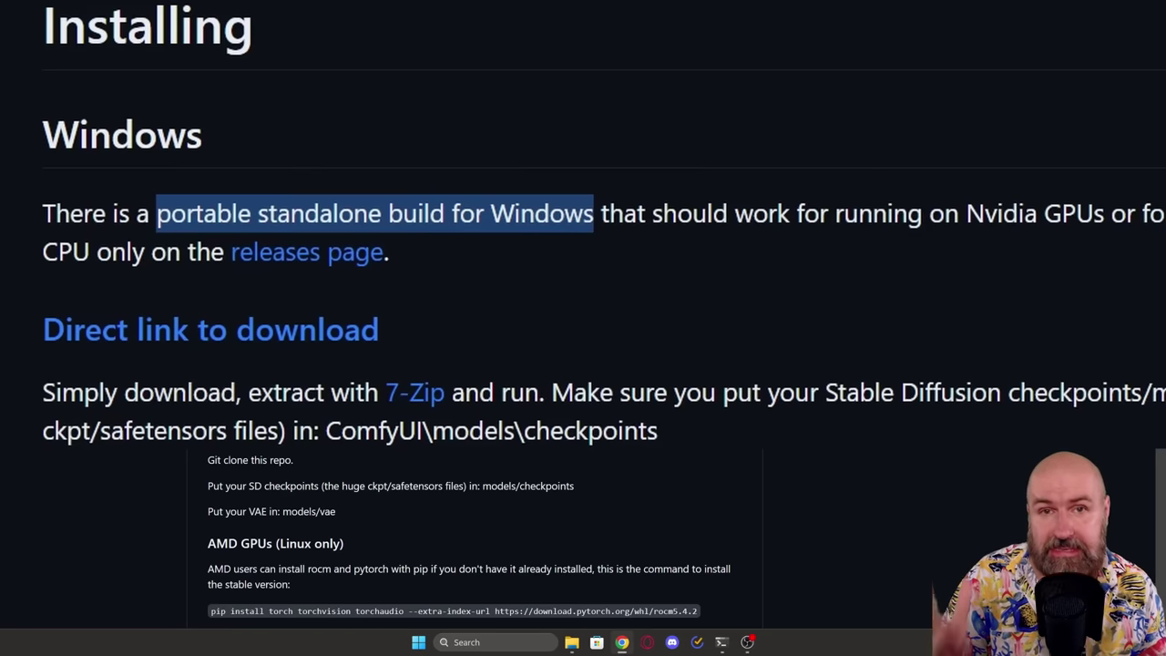
pyautogui.scroll(-3, 137, 437)
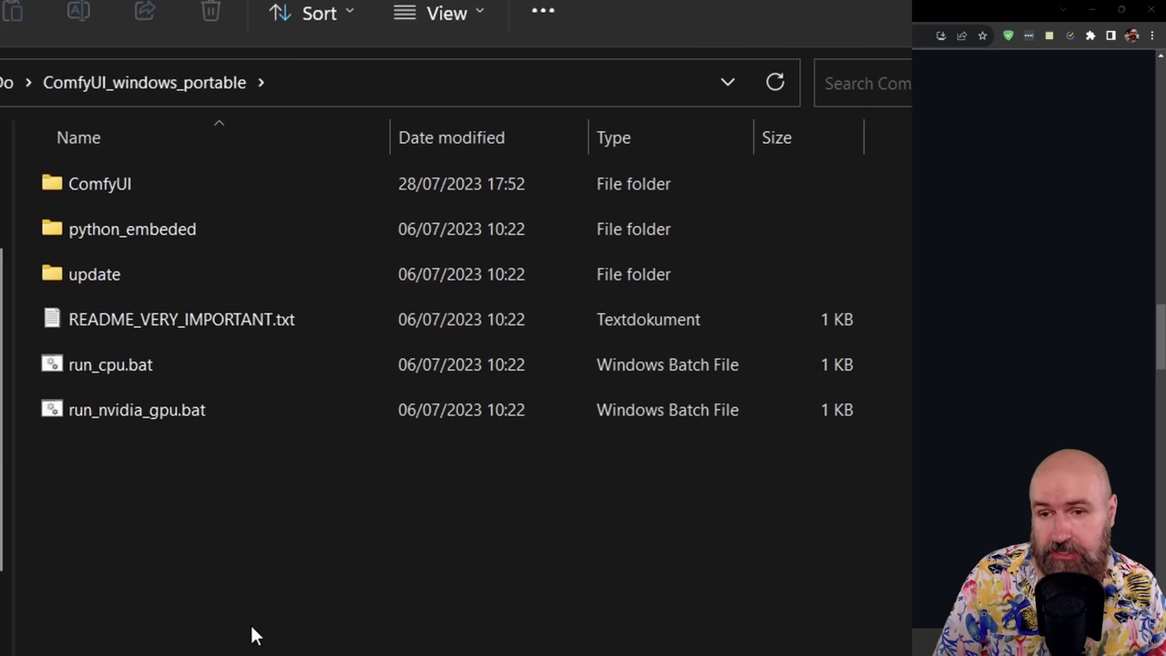
pyautogui.doubleClick(66, 275)
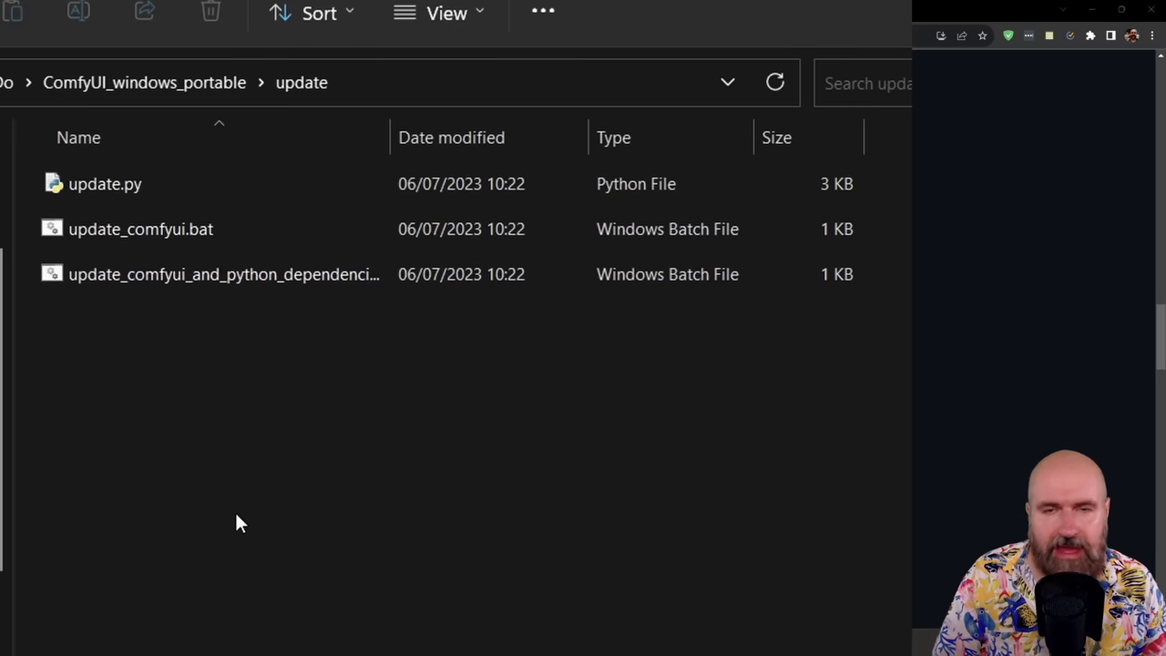
pyautogui.click(112, 80)
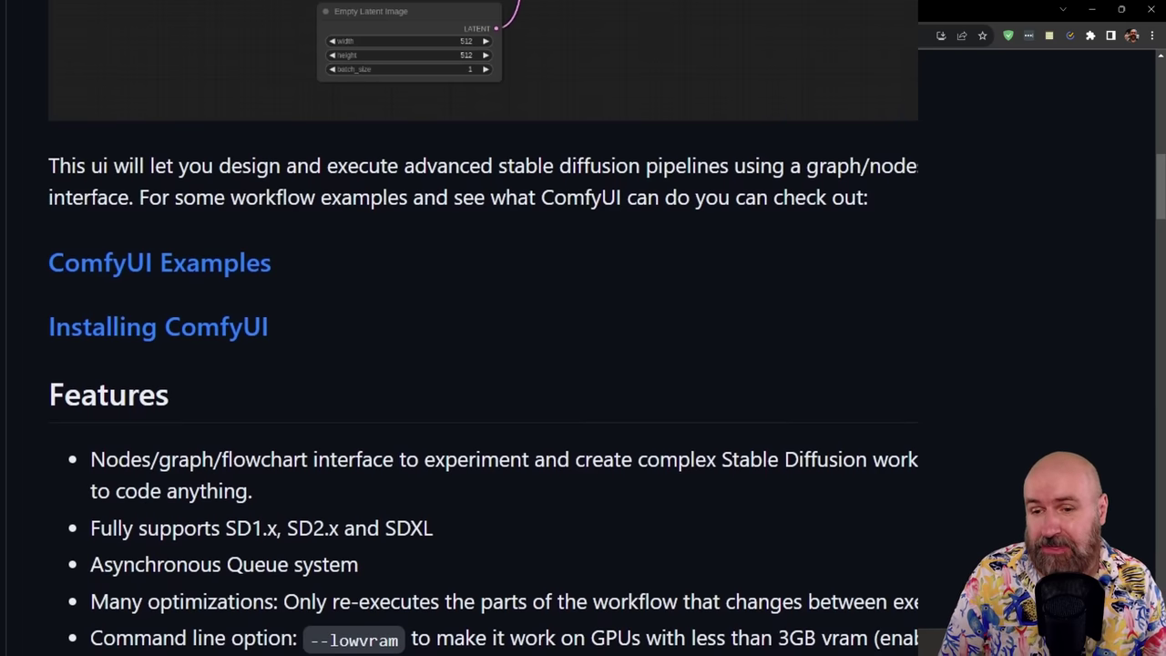
# Step: Follow the README's ComfyUI Examples link and scroll through the examples list
pyautogui.click(122, 271)
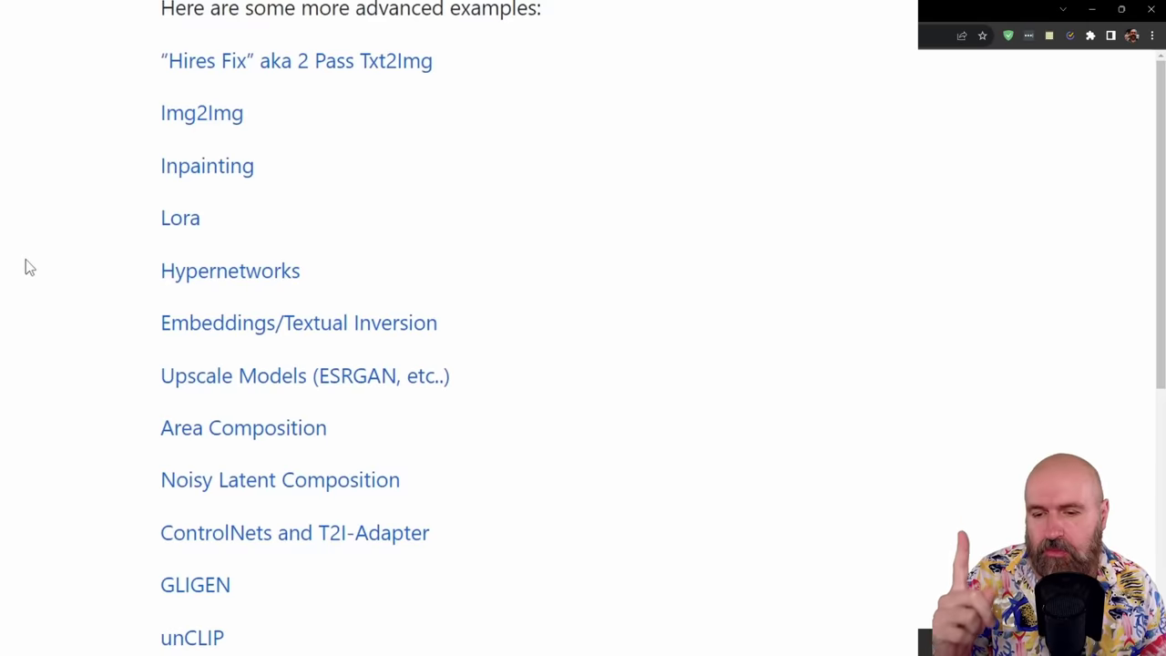
pyautogui.scroll(-5, 26, 264)
pyautogui.scroll(1, 219, 346)
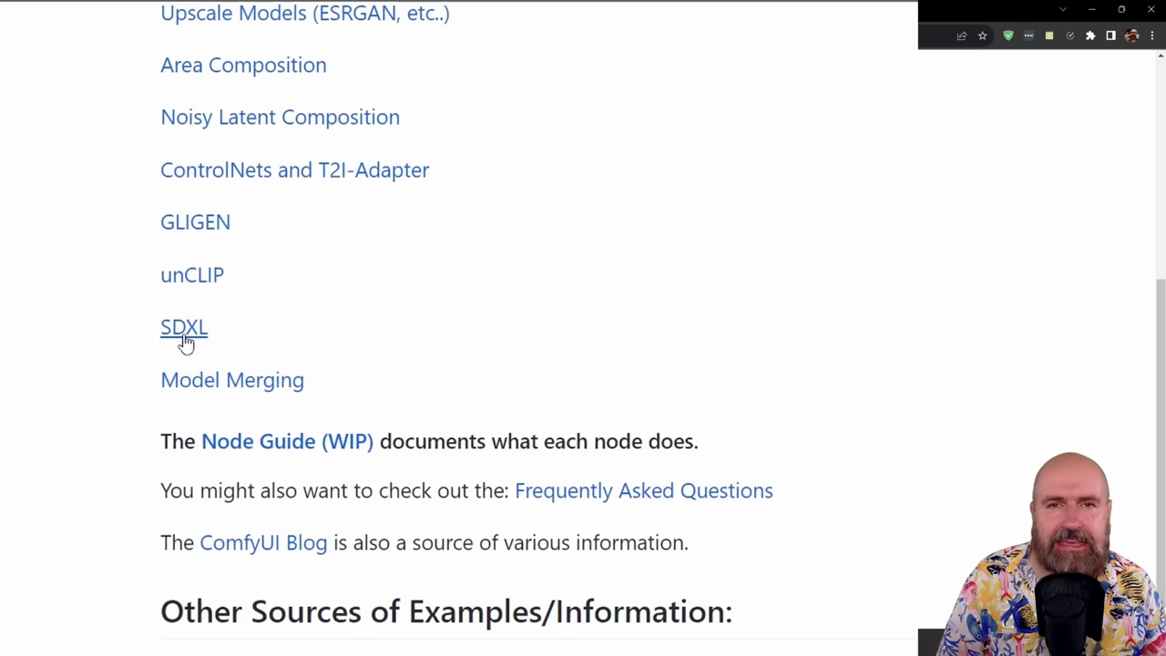
# Step: Open the SDXL examples page and right-click the sunset-bottle example image
pyautogui.click(183, 335)
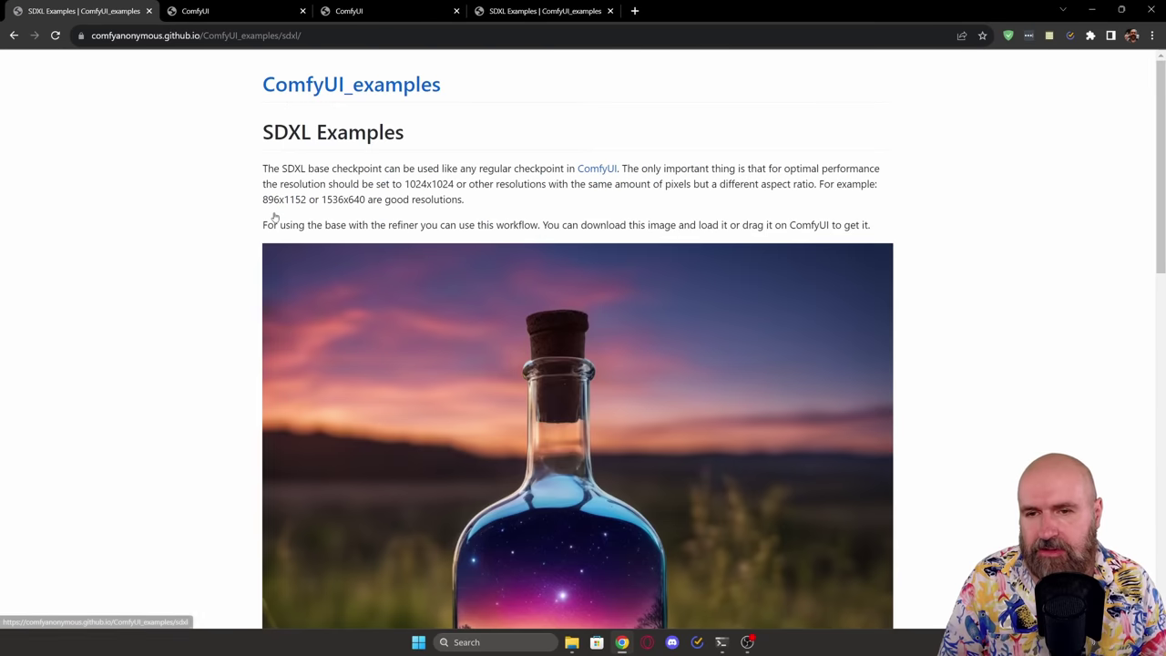
pyautogui.scroll(-9, 160, 399)
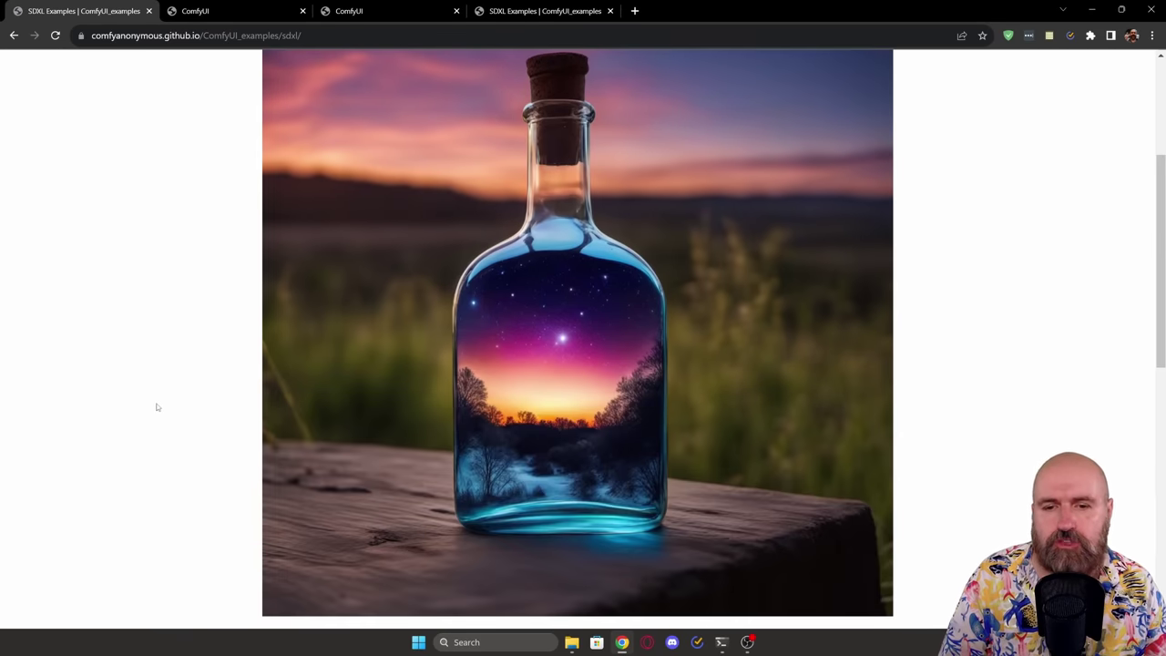
pyautogui.scroll(-1, 157, 405)
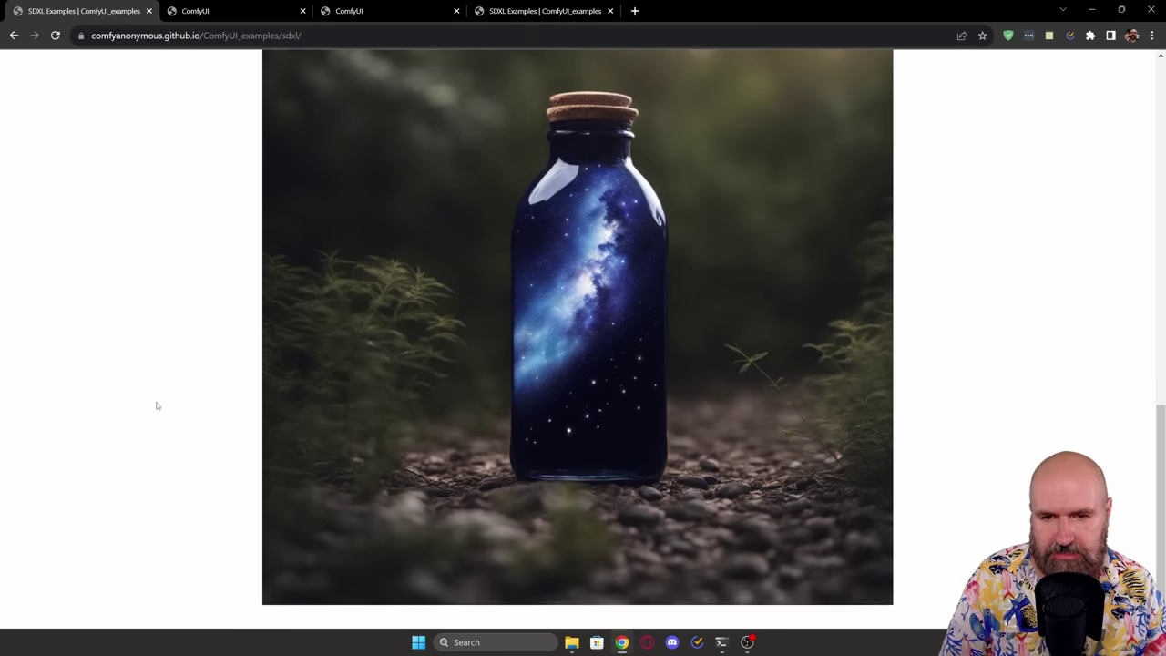
pyautogui.scroll(8, 157, 406)
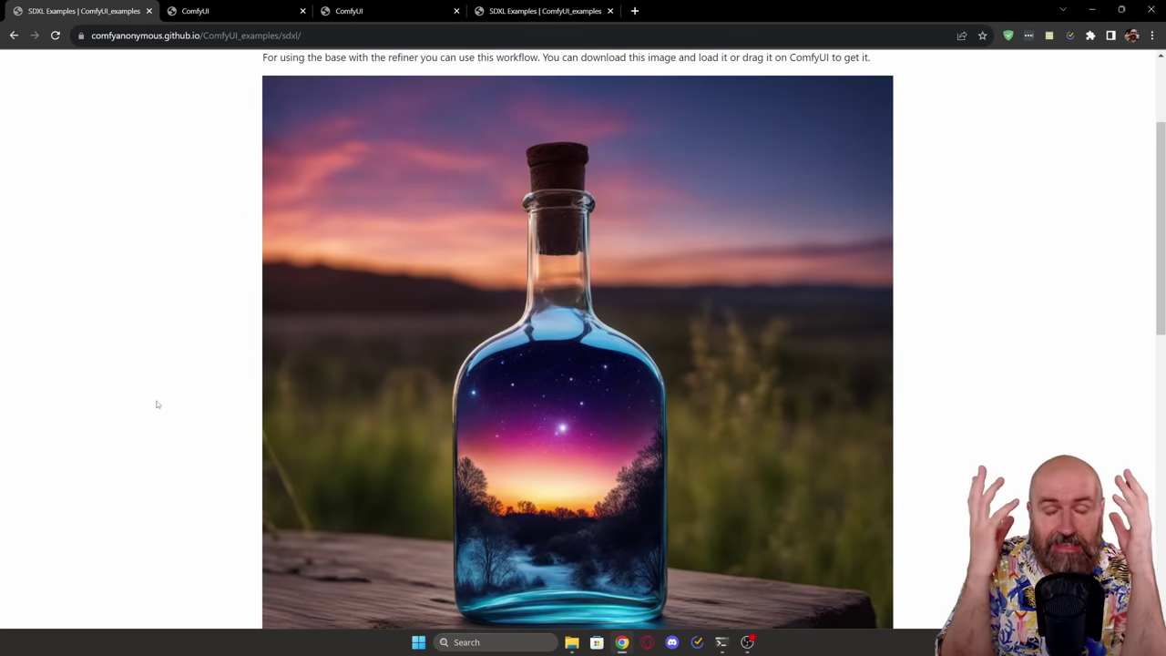
pyautogui.rightClick(383, 257)
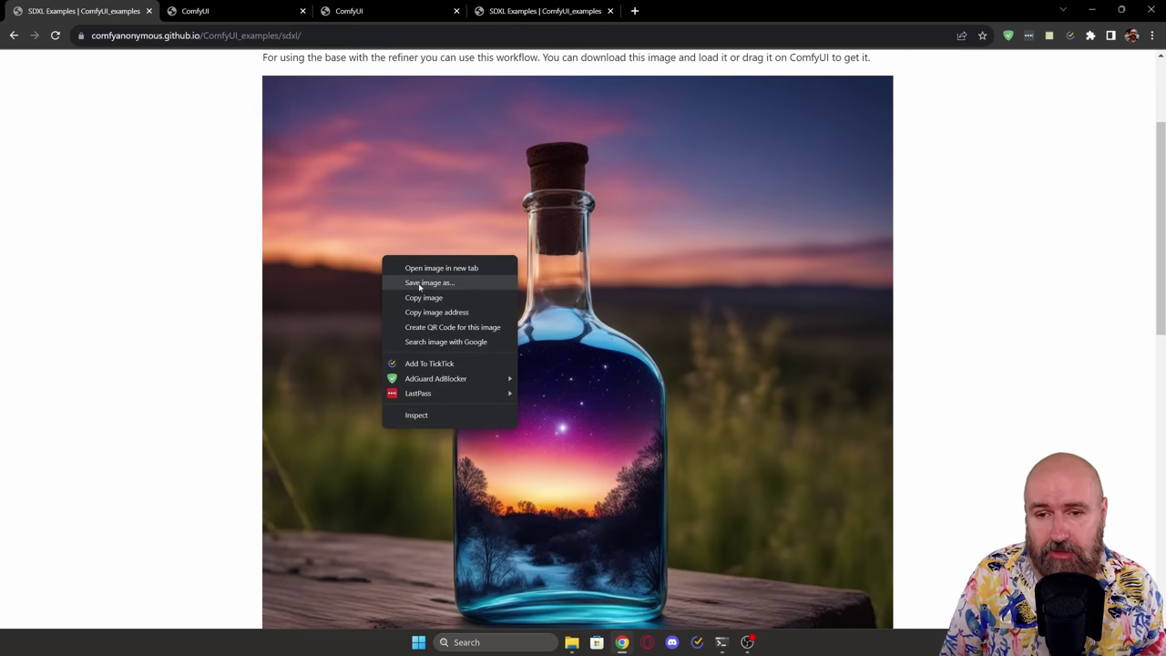
pyautogui.click(232, 268)
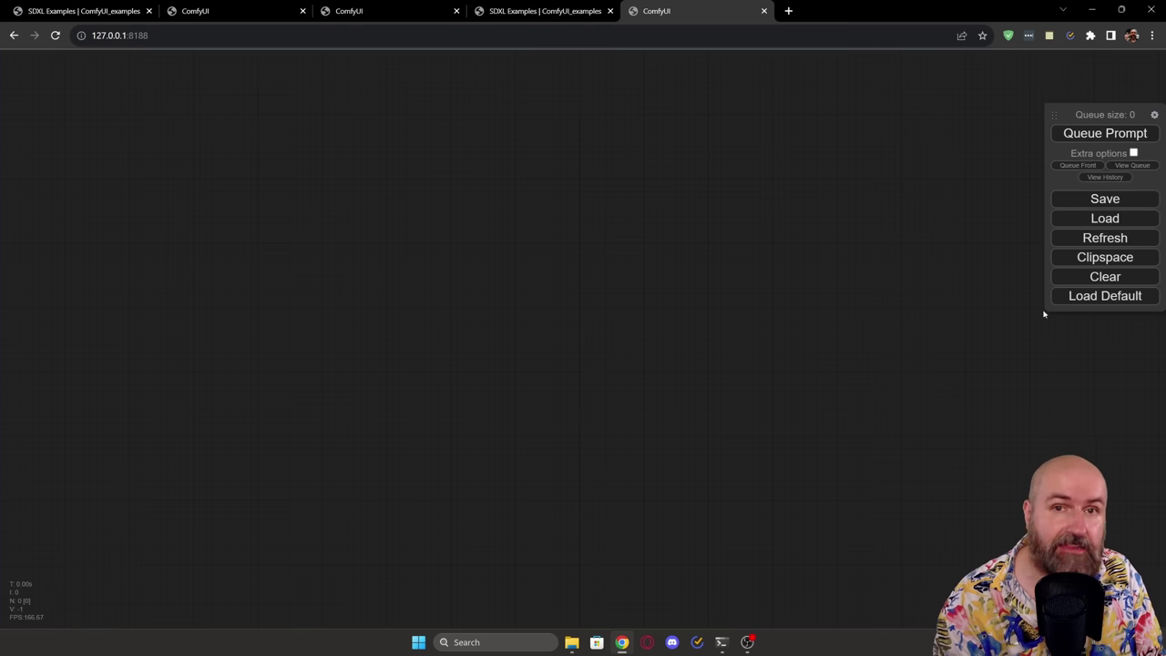
# Step: Drop sdxl_simple_example.png from its folder onto the canvas to load its workflow
pyautogui.click(572, 642)
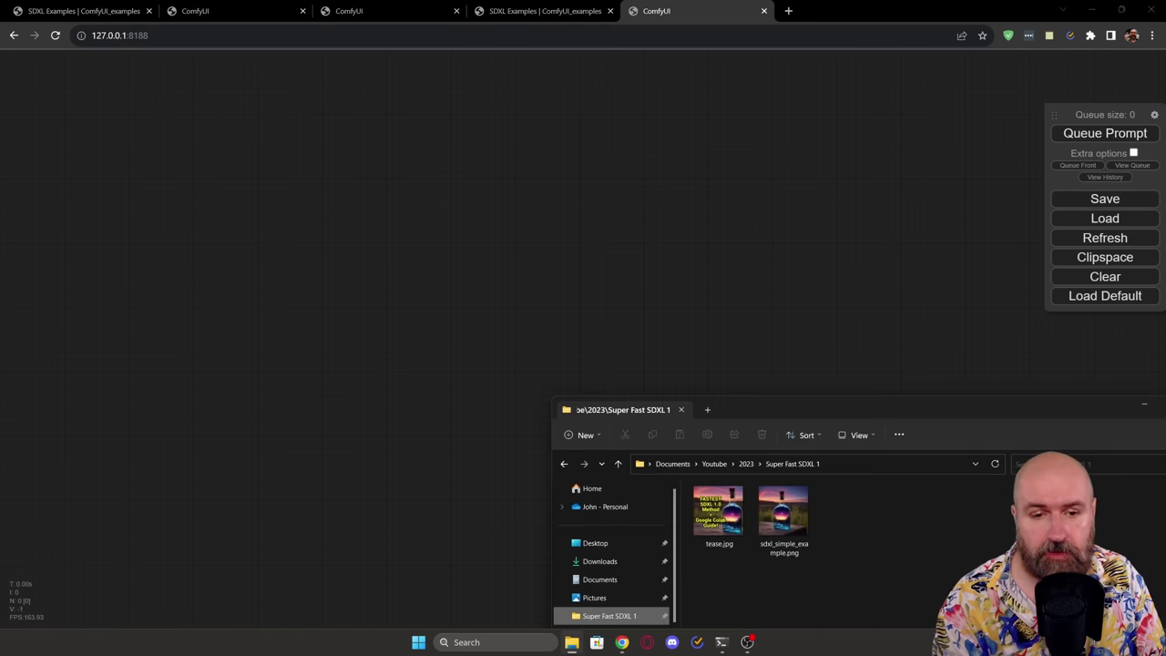
pyautogui.moveTo(764, 412); pyautogui.dragTo(784, 193)
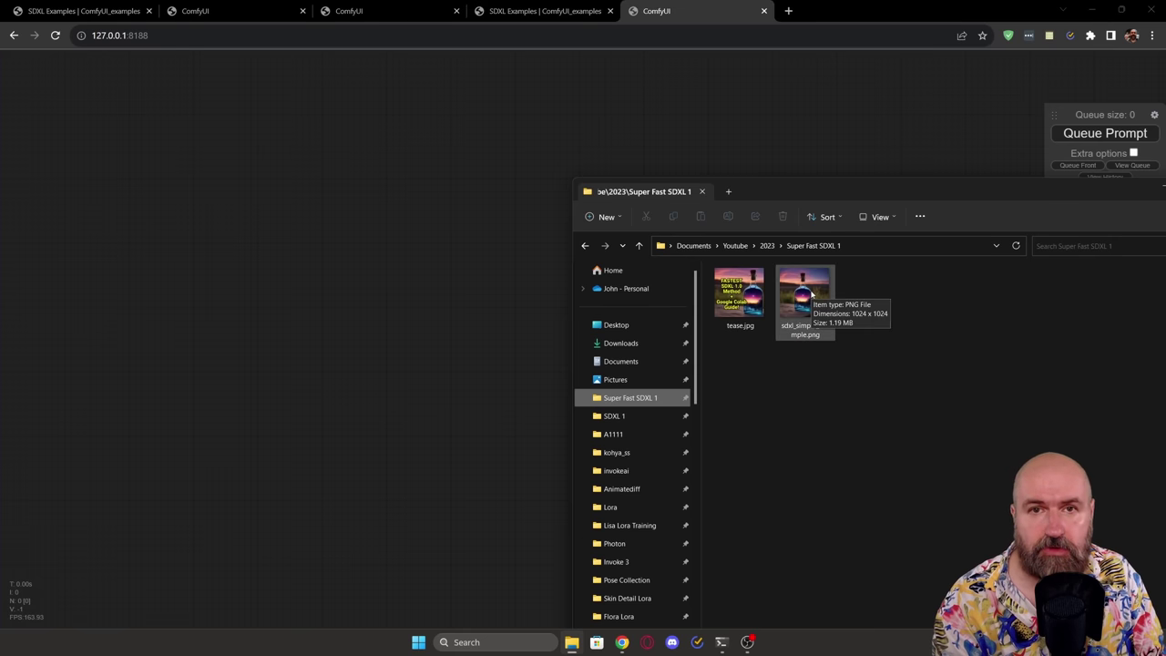
pyautogui.moveTo(811, 292); pyautogui.dragTo(312, 345)
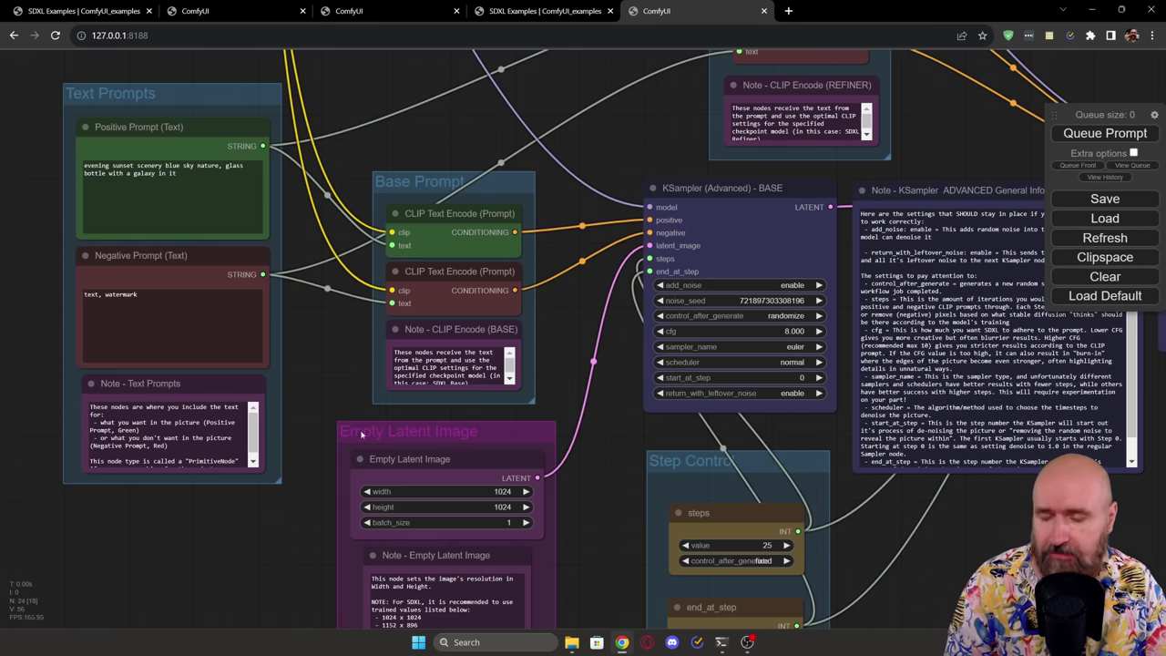
# Step: Pan and zoom the canvas to the BASE and REFINER checkpoint loaders
pyautogui.scroll(-7, 378, 456)
pyautogui.hscroll(5, 620, 317)
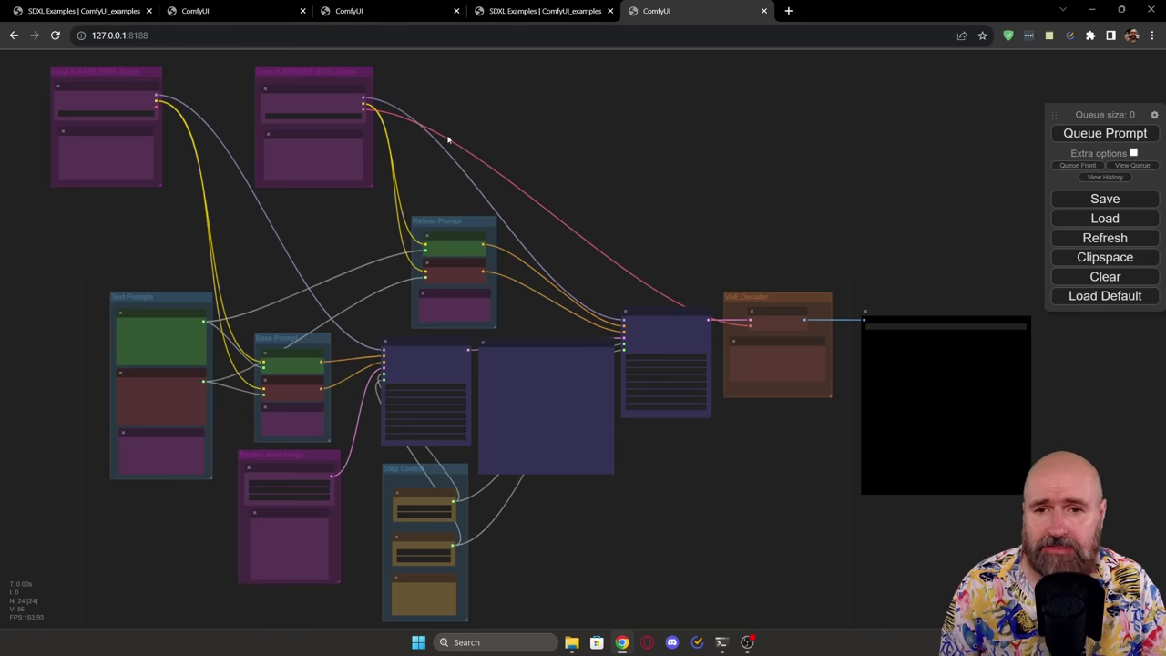
pyautogui.scroll(6, 554, 244)
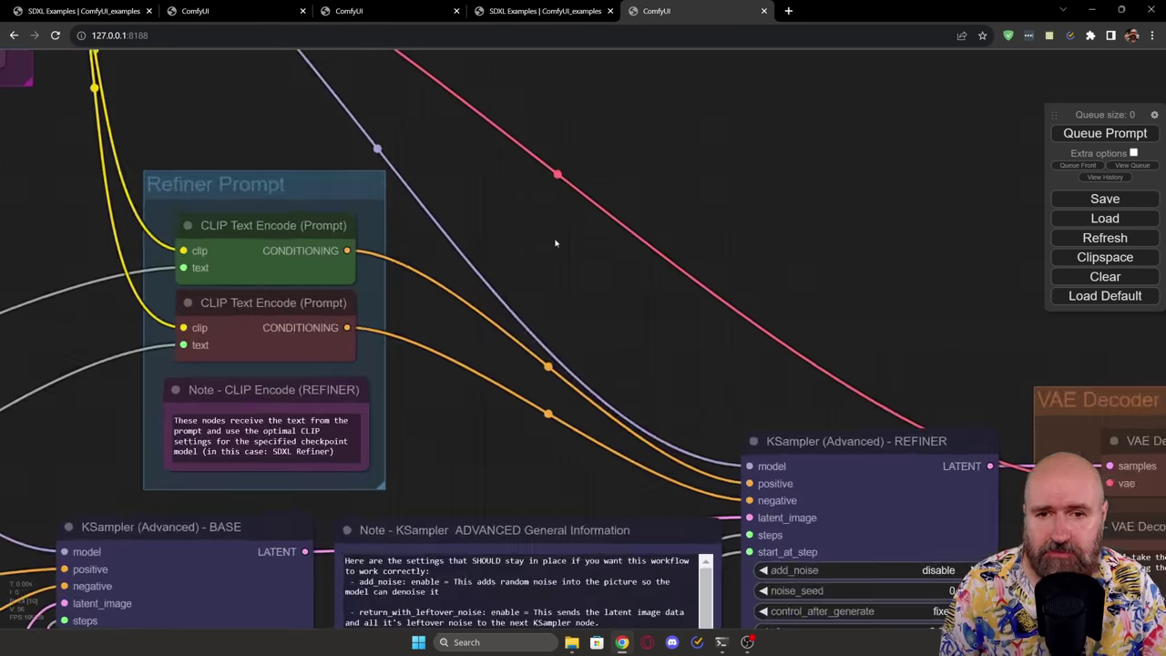
pyautogui.scroll(-3, 552, 249)
pyautogui.scroll(4, 552, 250)
pyautogui.scroll(-5, 550, 248)
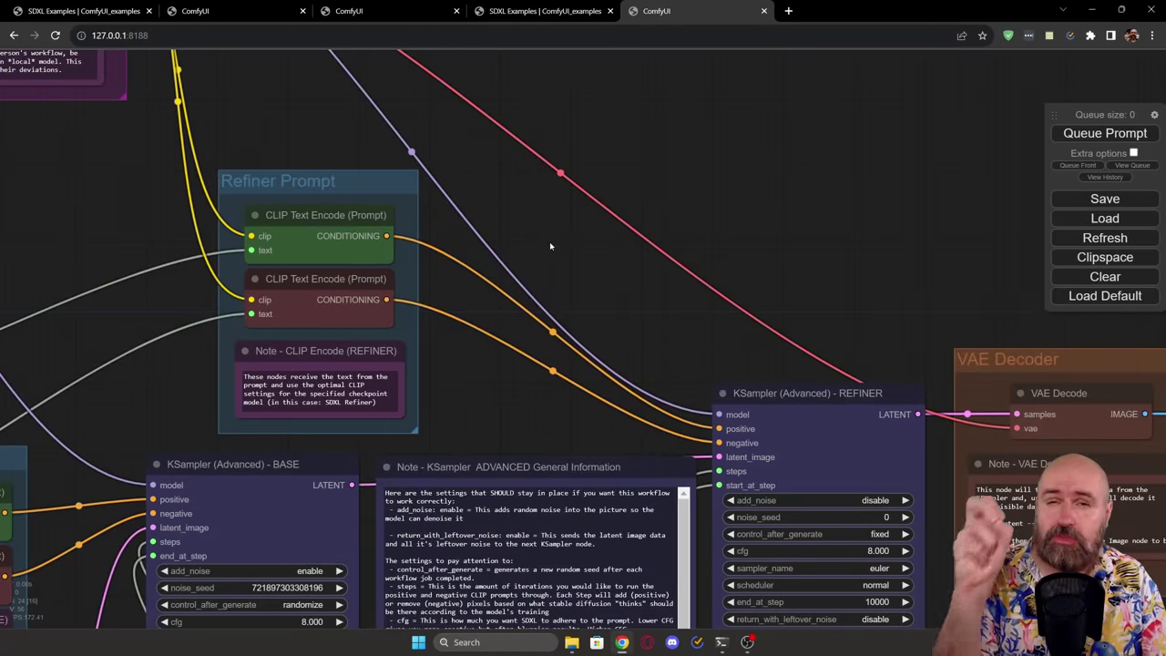
pyautogui.moveTo(67, 181); pyautogui.dragTo(711, 431)
pyautogui.scroll(5, 468, 246)
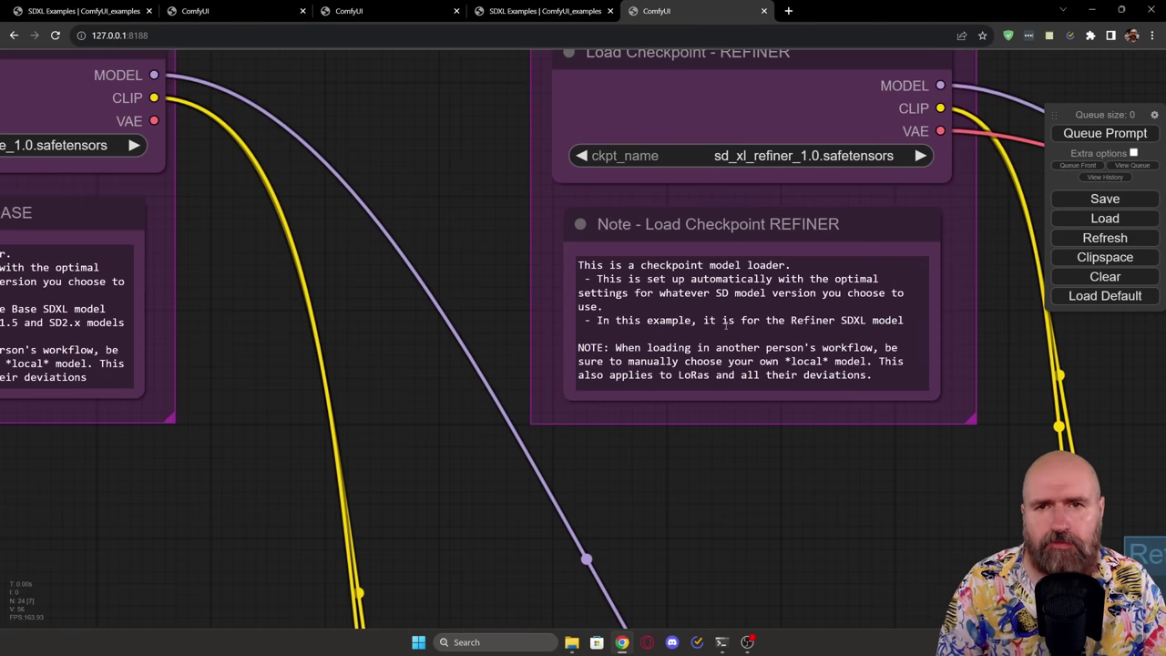
pyautogui.scroll(-6, 386, 396)
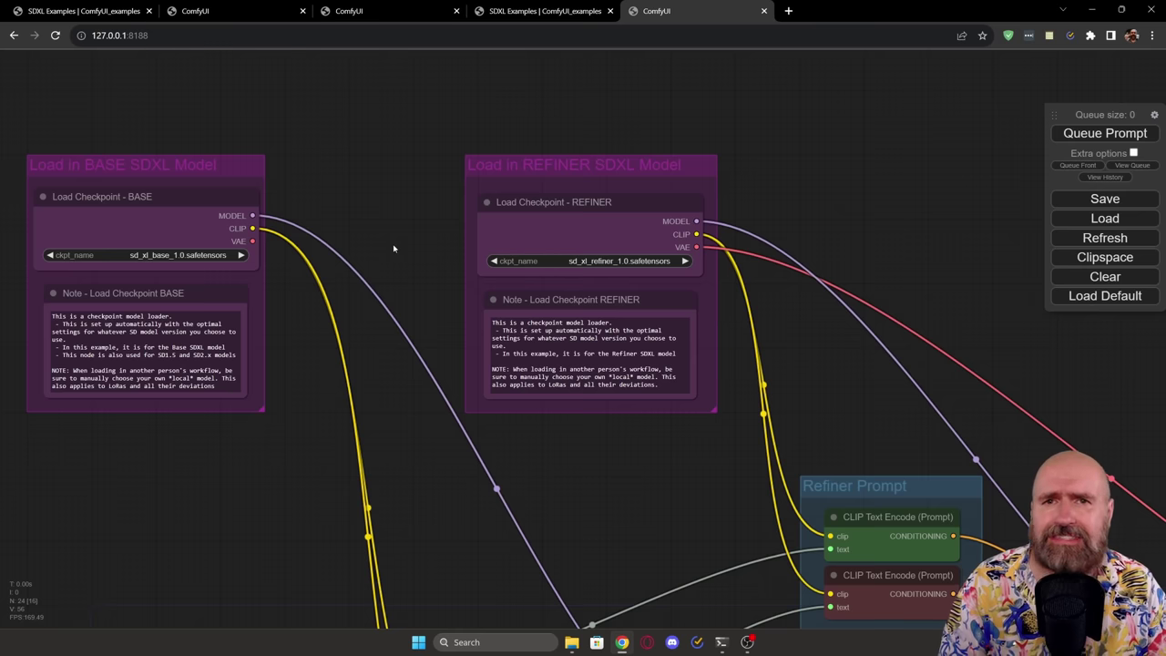
# Step: Set Load Checkpoint - REFINER's ckpt_name to sdxl_refiner_pruned_no-ema.safetensors
pyautogui.moveTo(394, 248); pyautogui.dragTo(267, 236)
pyautogui.scroll(7, 390, 240)
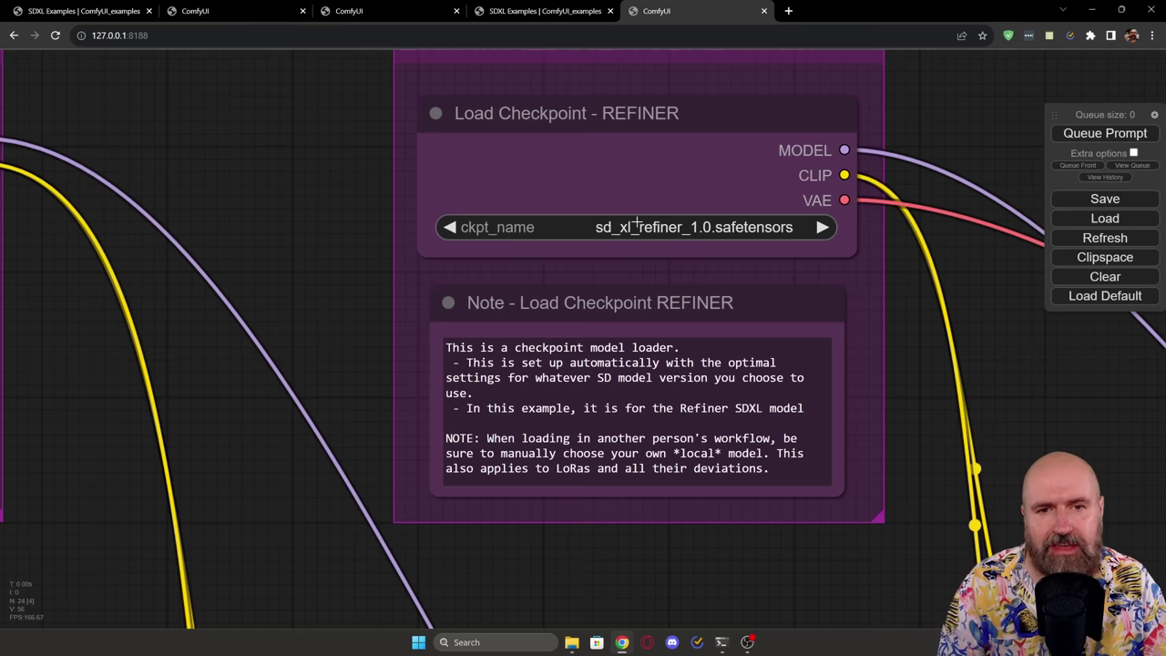
pyautogui.click(638, 226)
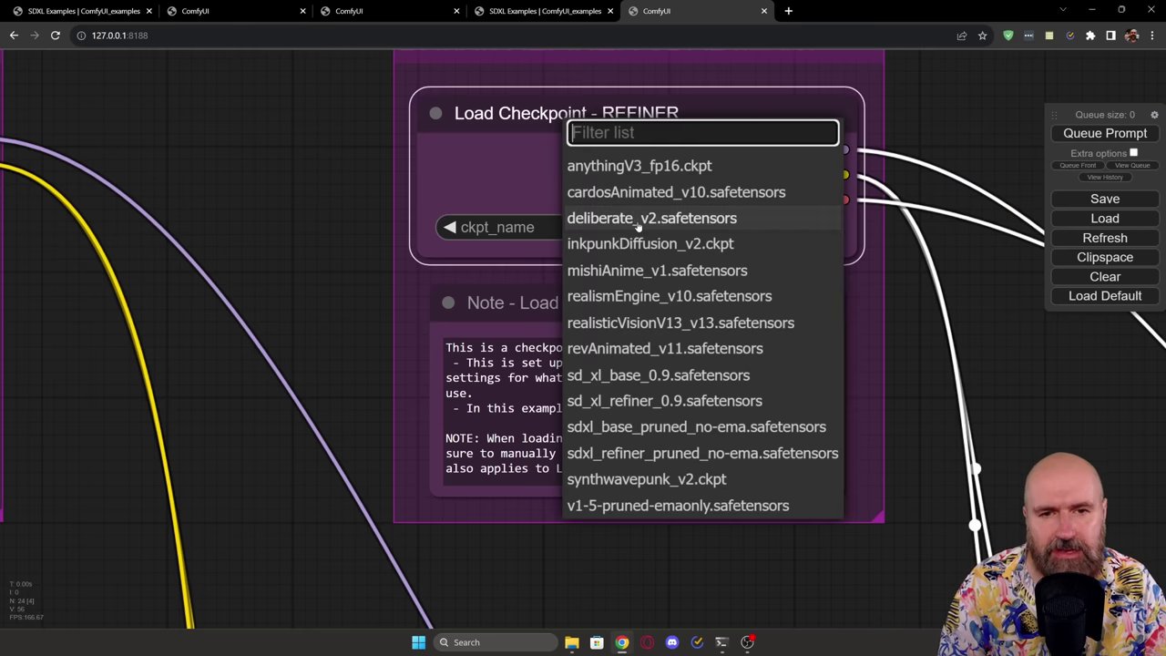
pyautogui.click(627, 453)
pyautogui.scroll(-5, 505, 224)
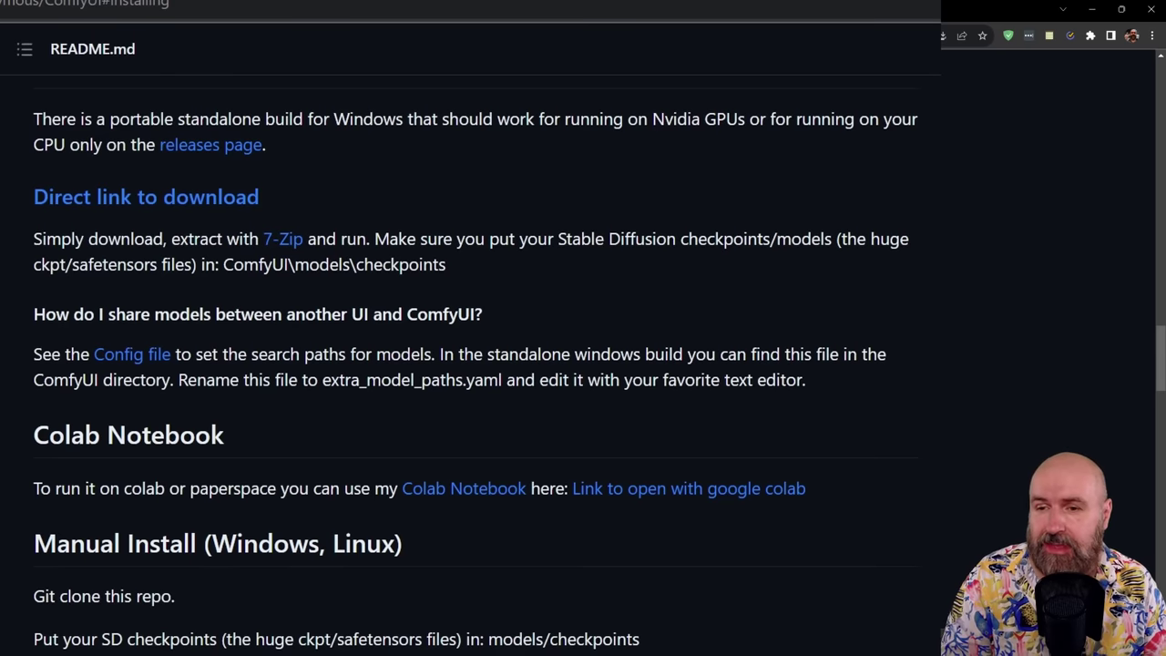
# Step: Highlight the note on sharing models between UIs and open extra_model_paths.yaml.example
pyautogui.moveTo(34, 354); pyautogui.dragTo(402, 417)
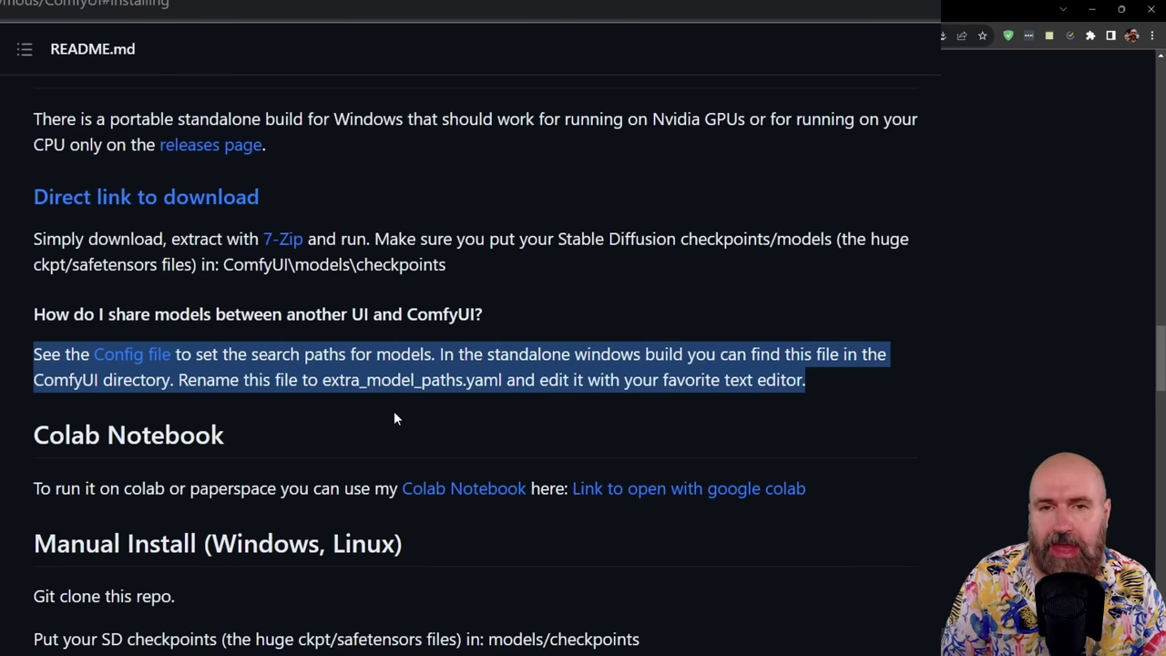
pyautogui.click(4, 384)
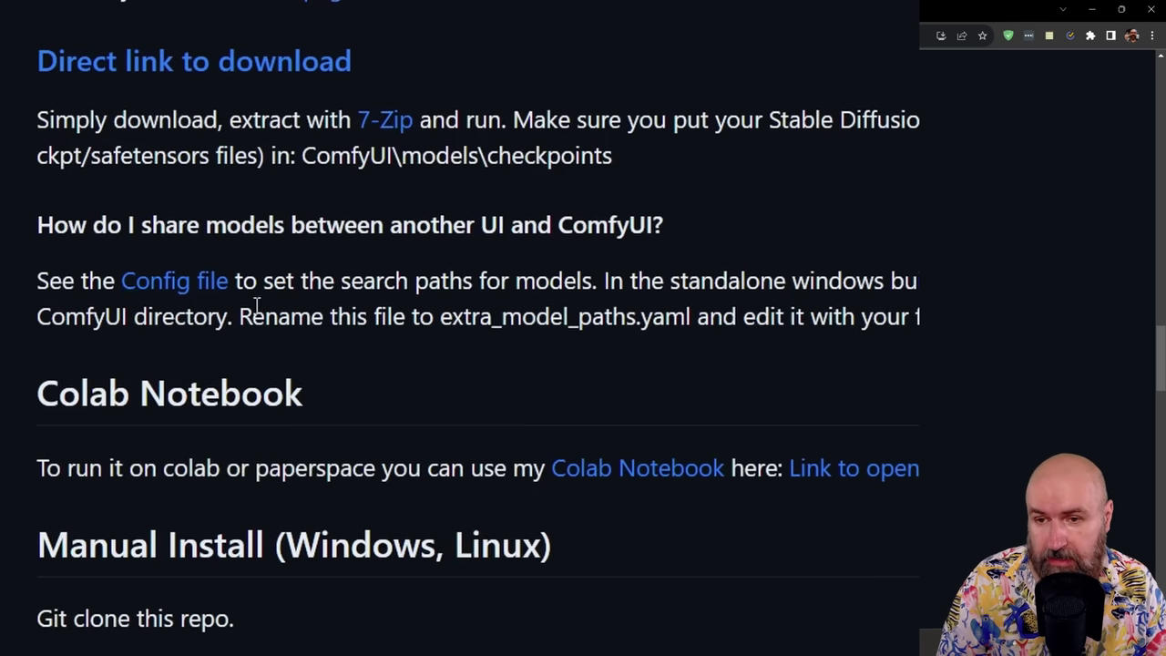
pyautogui.click(169, 297)
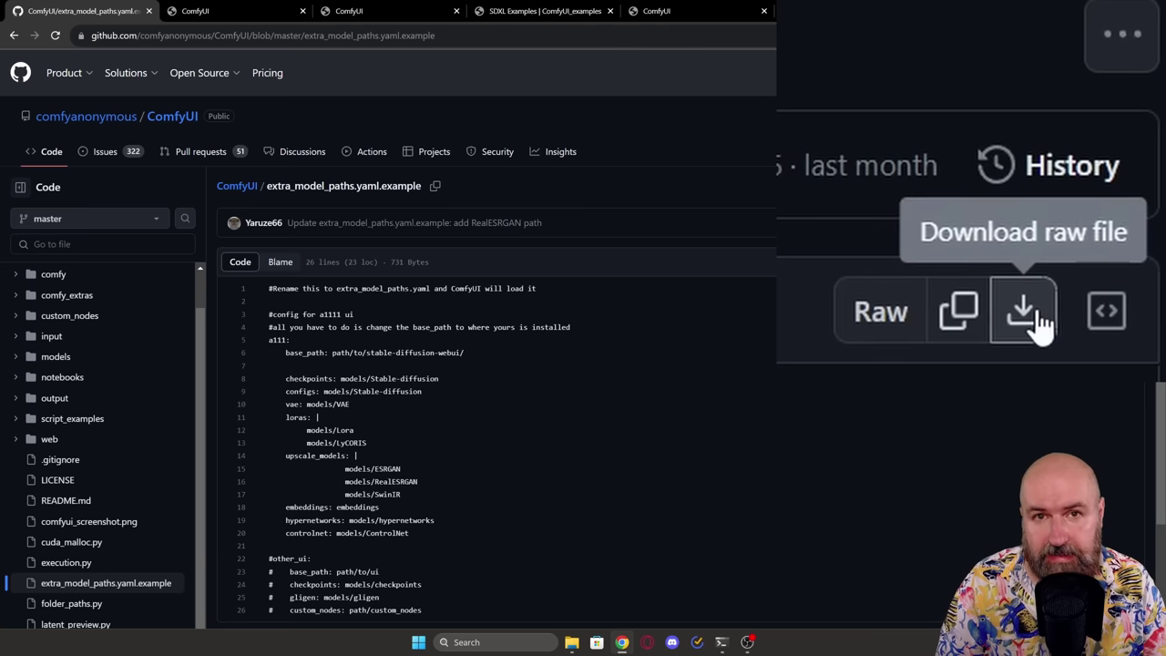
# Step: Download the raw file, renaming it to extra_model_paths.yaml in the Save As prompt
pyautogui.click(1036, 310)
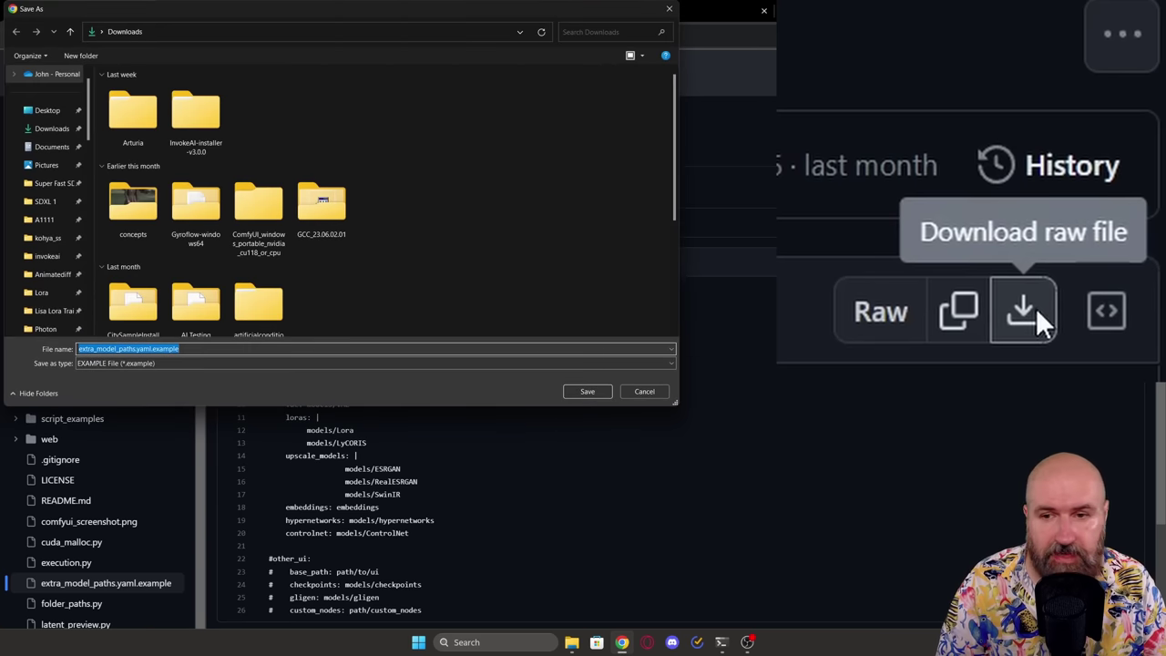
pyautogui.click(199, 348)
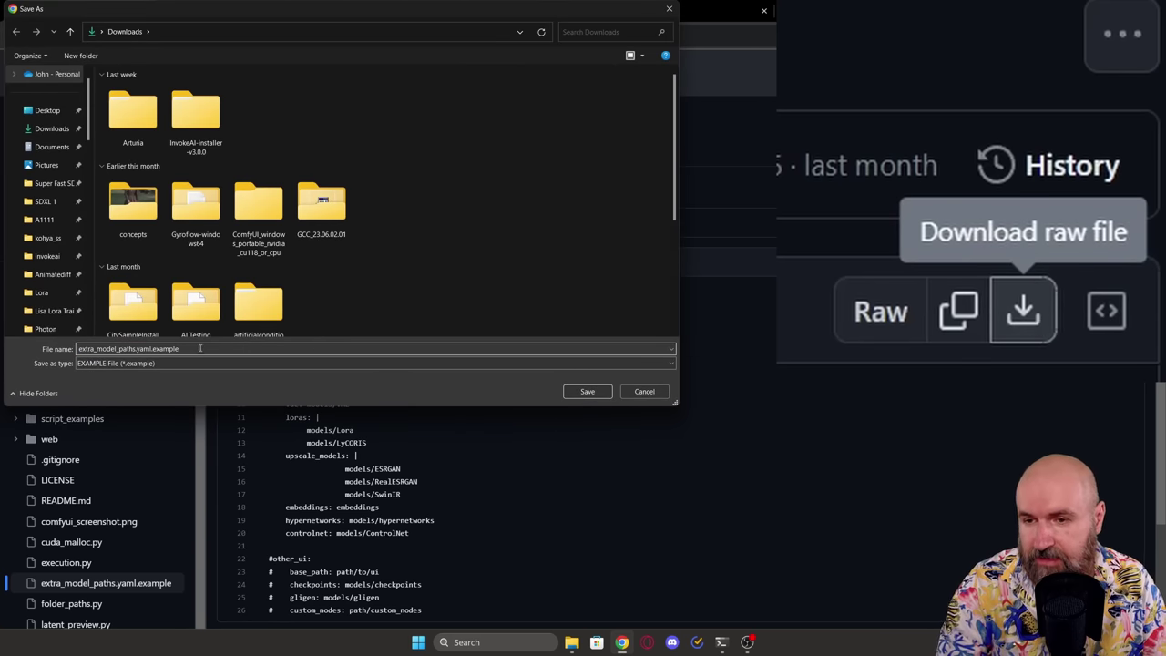
pyautogui.hotkey('shift', 'Left')
pyautogui.hotkey('shift', 'Left')
pyautogui.hotkey('shift', 'Left')
pyautogui.hotkey('shift', 'Left')
pyautogui.hotkey('shift', 'Left')
pyautogui.hotkey('shift', 'Left')
pyautogui.hotkey('shift', 'Left')
pyautogui.hotkey('shift', 'Left')
pyautogui.press('BackSpace')
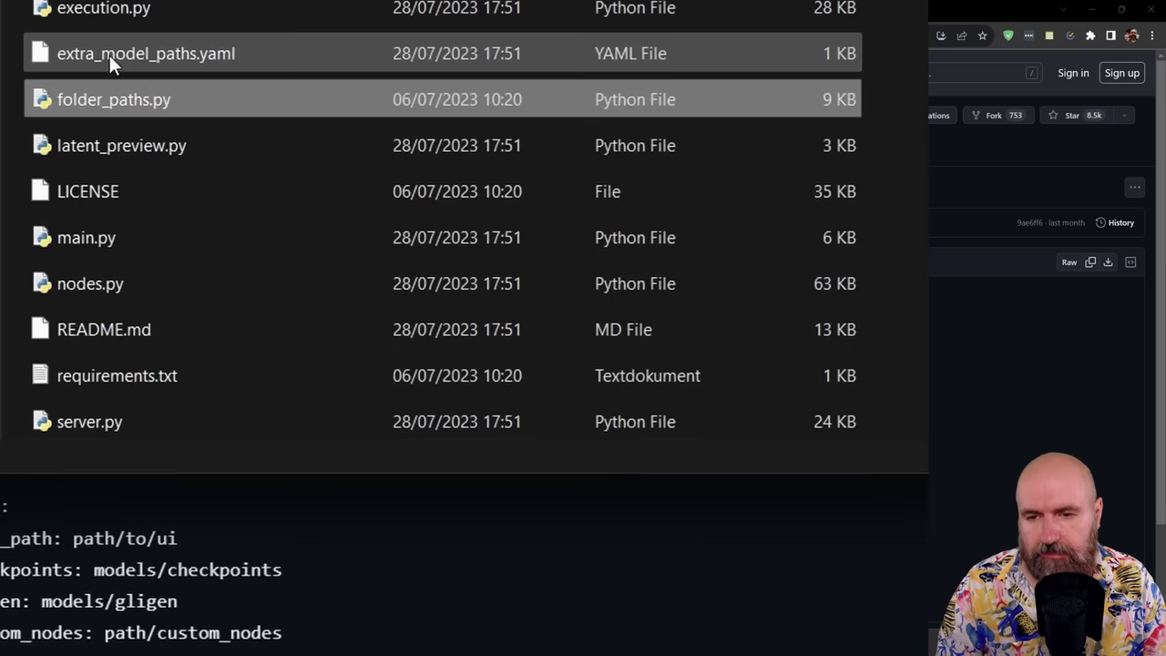
# Step: Open extra_model_paths.yaml in Notepad++ and highlight the models/Stable-diffusion and models/VAE paths
pyautogui.rightClick(110, 55)
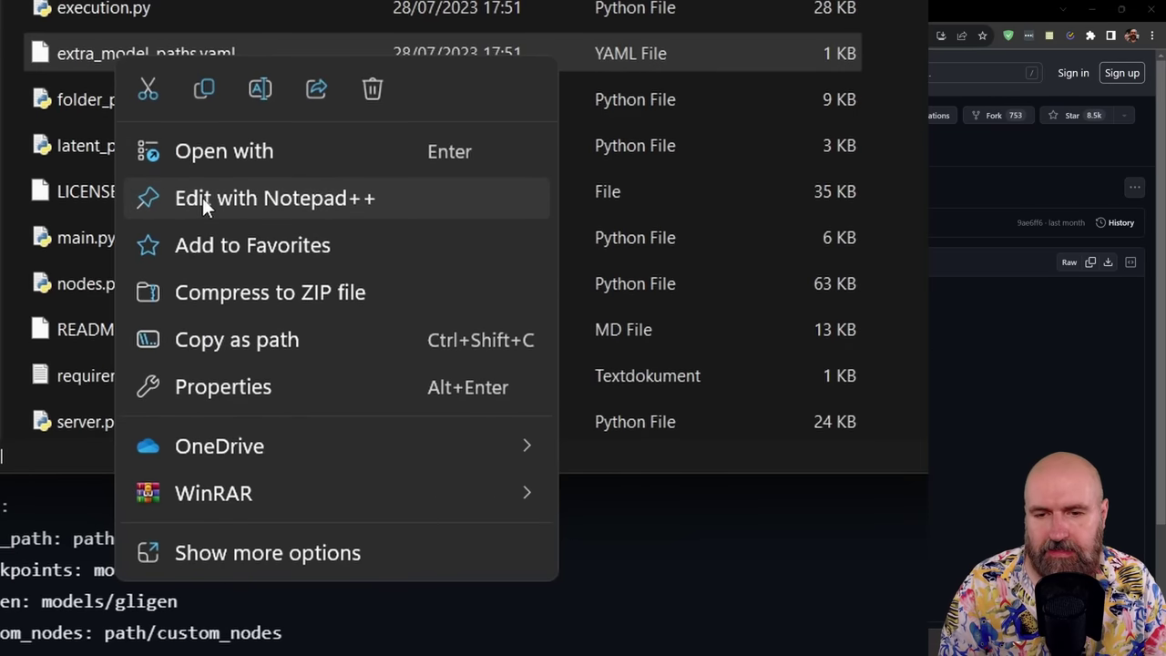
pyautogui.click(348, 196)
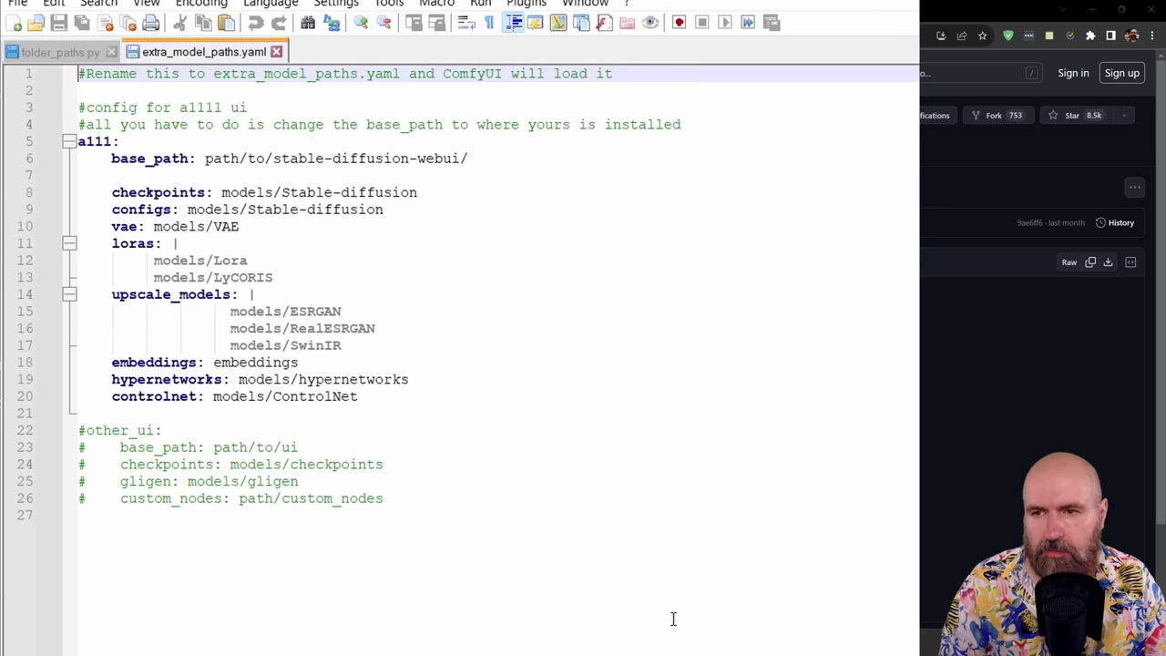
pyautogui.click(510, 396)
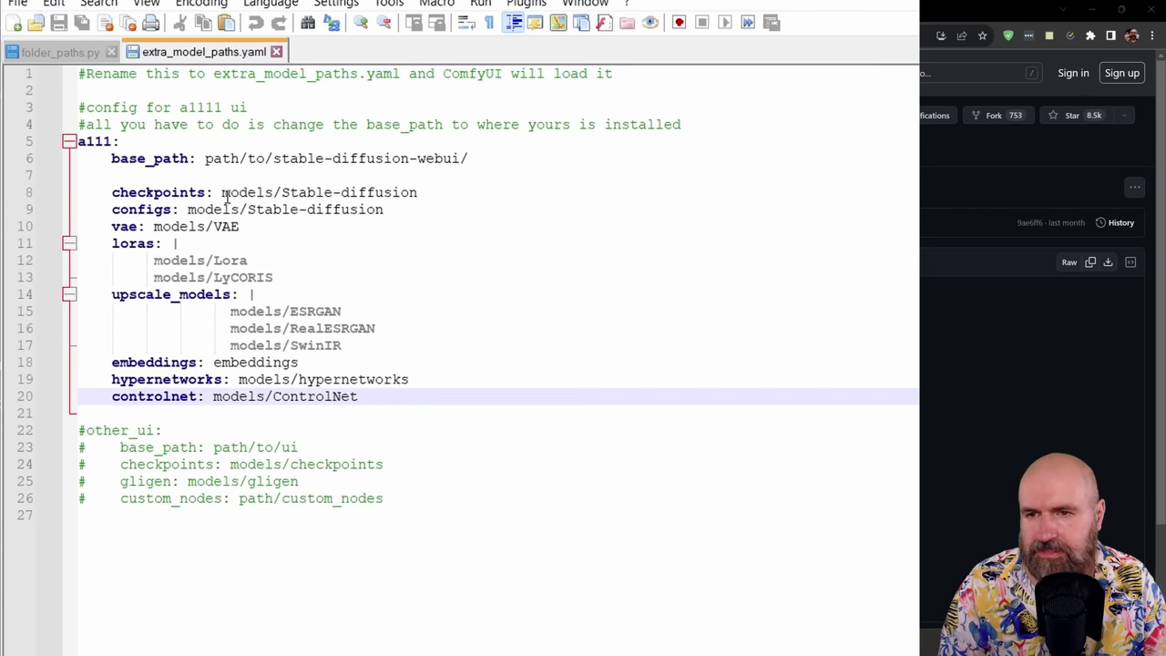
pyautogui.click(221, 193)
pyautogui.moveTo(220, 193); pyautogui.dragTo(419, 194)
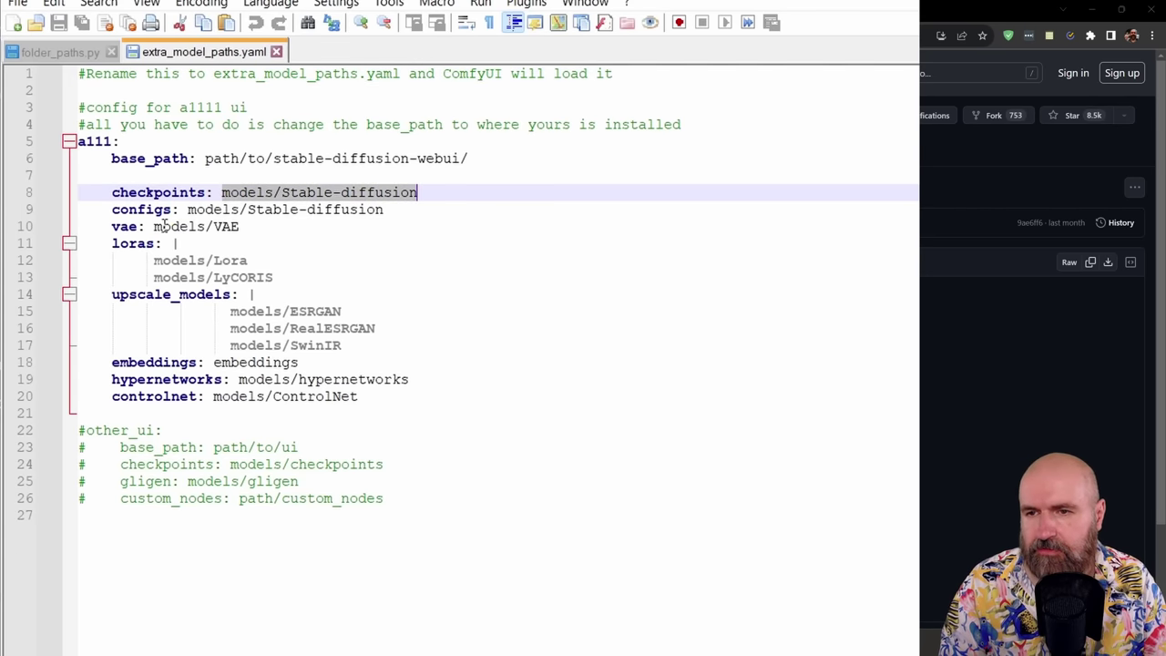
pyautogui.moveTo(153, 226); pyautogui.dragTo(239, 226)
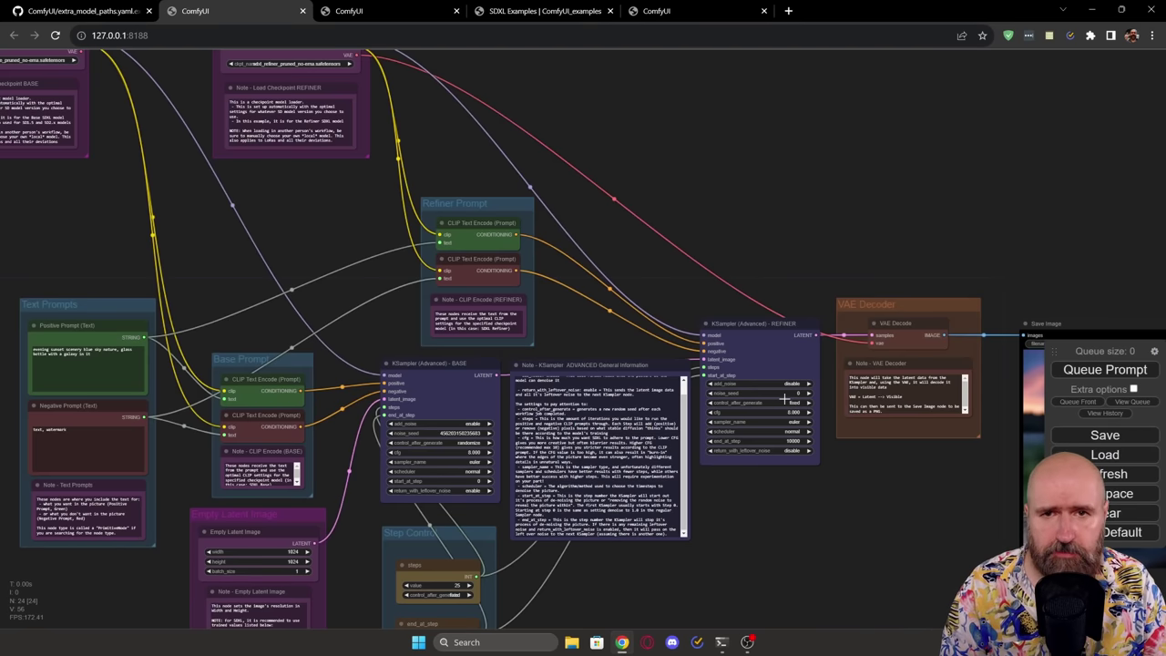
# Step: Set Load Checkpoint - BASE to sdxl_base_pruned_no-ema
pyautogui.moveTo(133, 171); pyautogui.dragTo(310, 345)
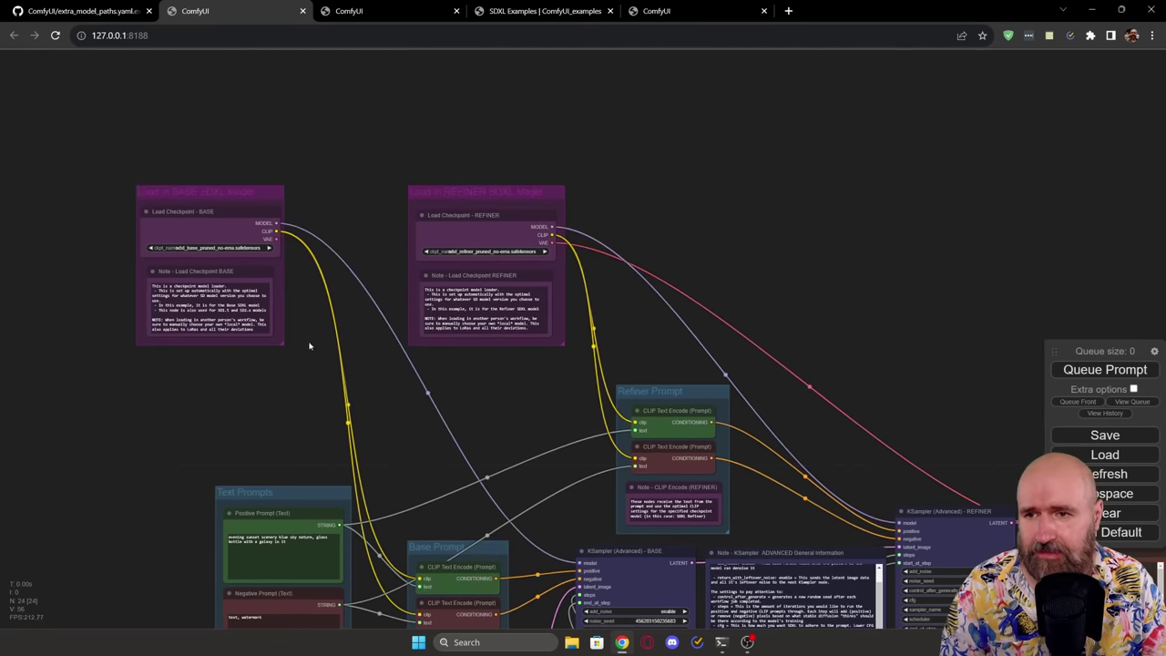
pyautogui.scroll(9, 72, 244)
pyautogui.click(392, 255)
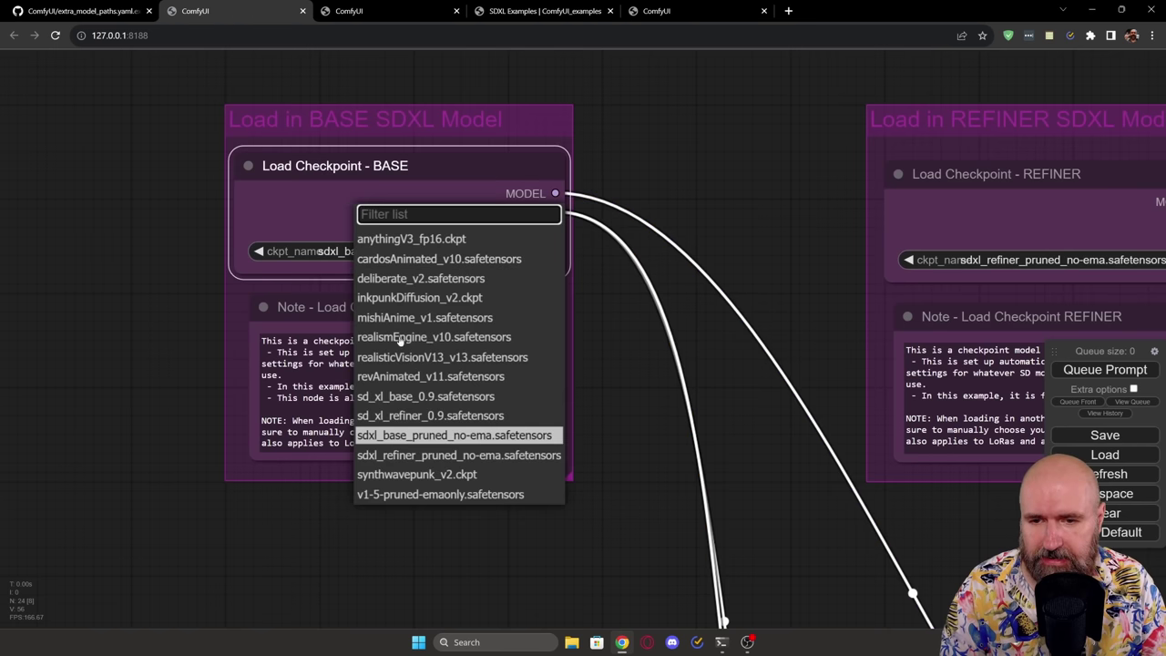
pyautogui.click(410, 435)
# Step: Keep sdxl_refiner_pruned_no-ema selected on the REFINER checkpoint loader
pyautogui.moveTo(775, 273); pyautogui.dragTo(397, 262)
pyautogui.click(637, 248)
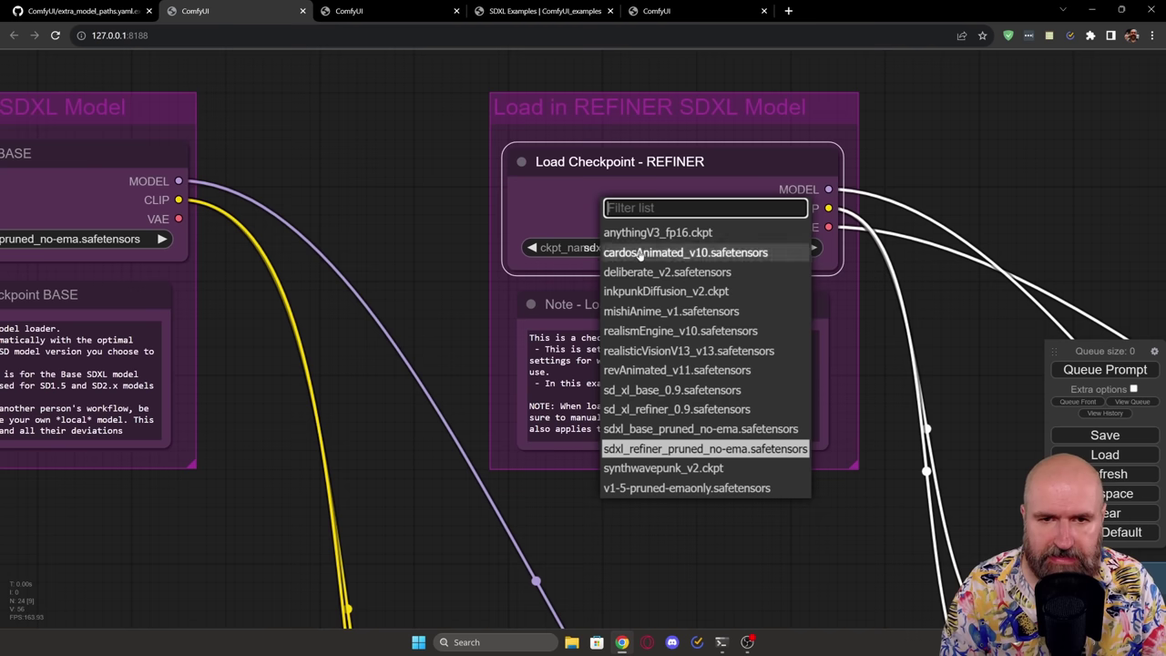
pyautogui.click(653, 449)
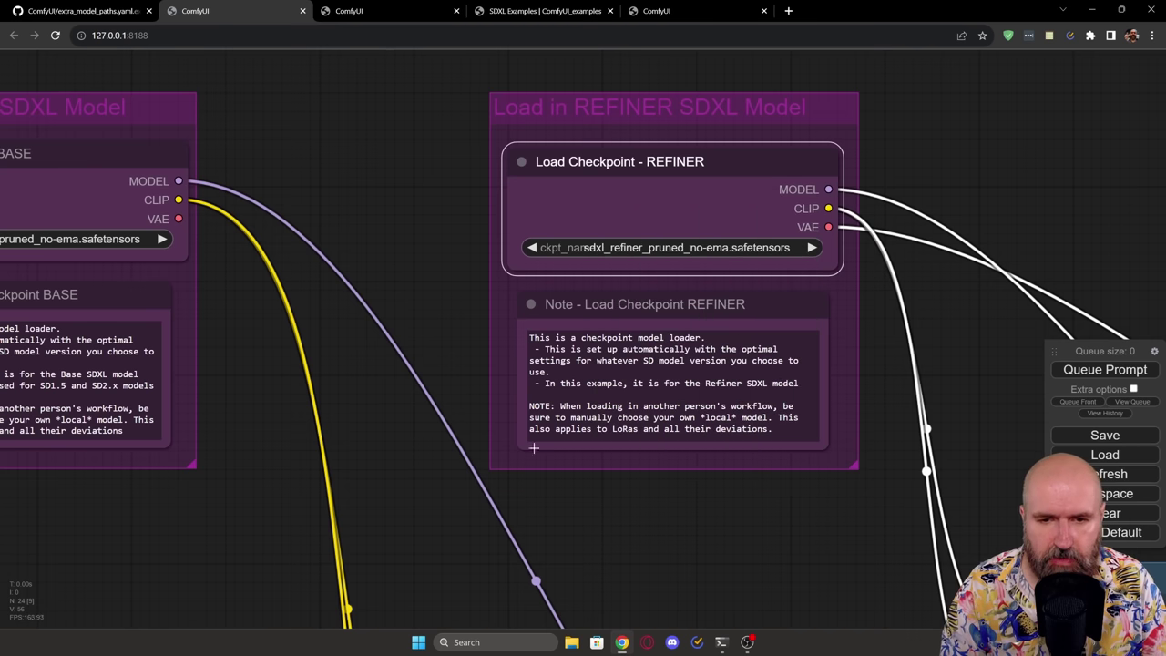
pyautogui.scroll(-8, 418, 466)
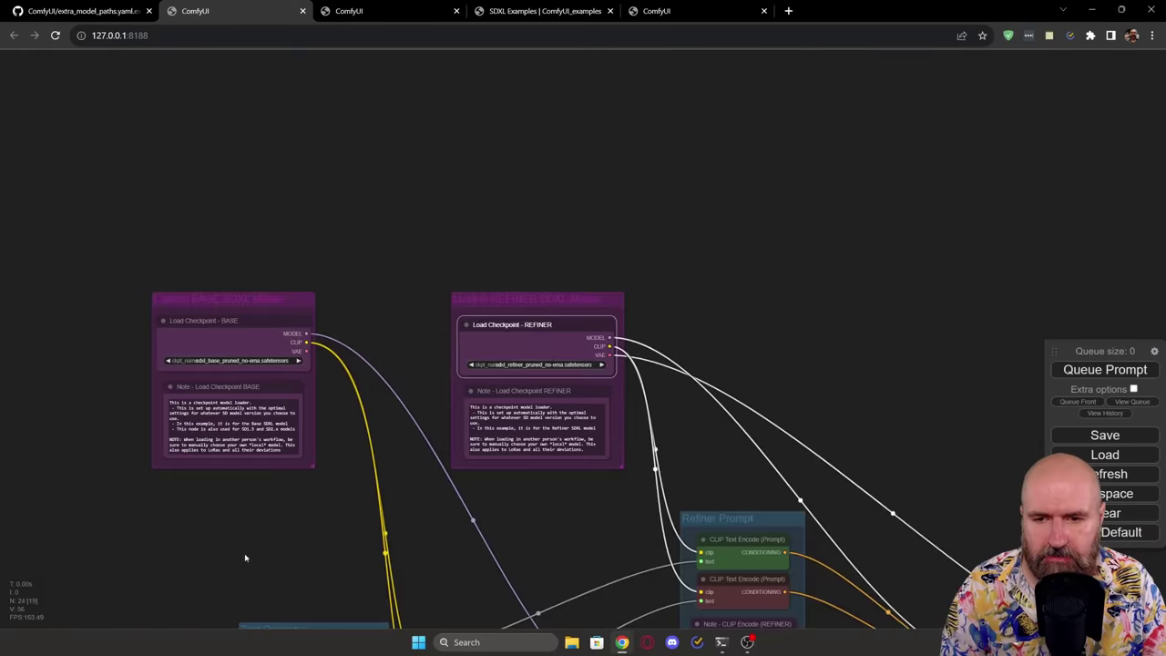
pyautogui.moveTo(245, 558); pyautogui.dragTo(359, 182)
pyautogui.scroll(8, 379, 299)
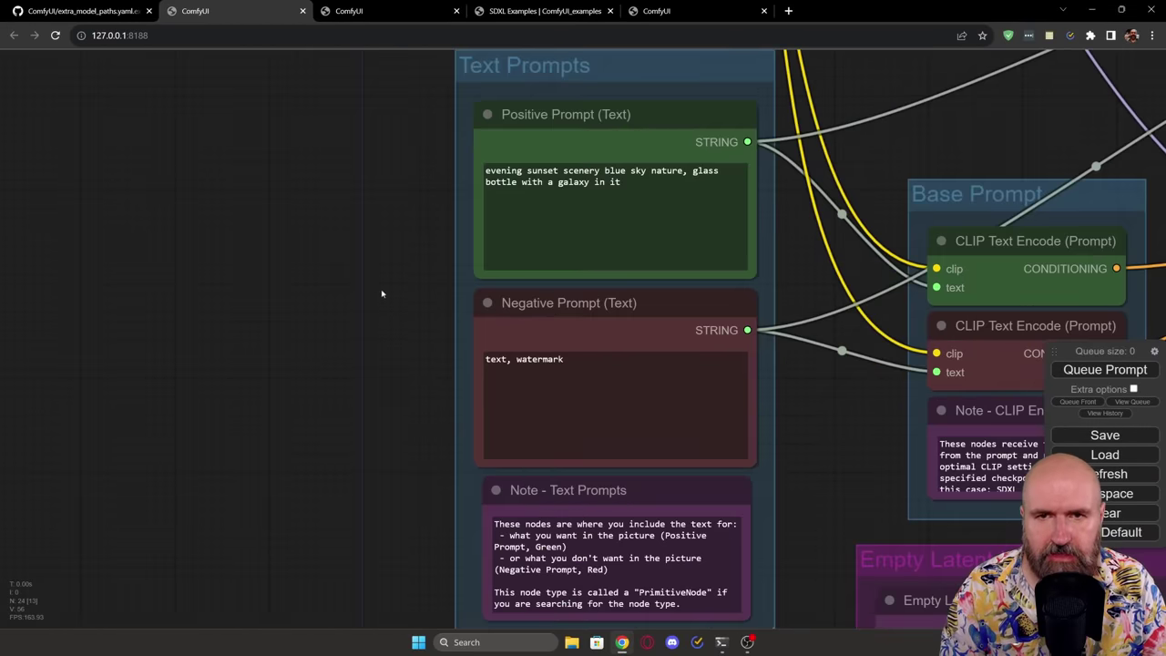
pyautogui.moveTo(381, 294); pyautogui.dragTo(315, 279)
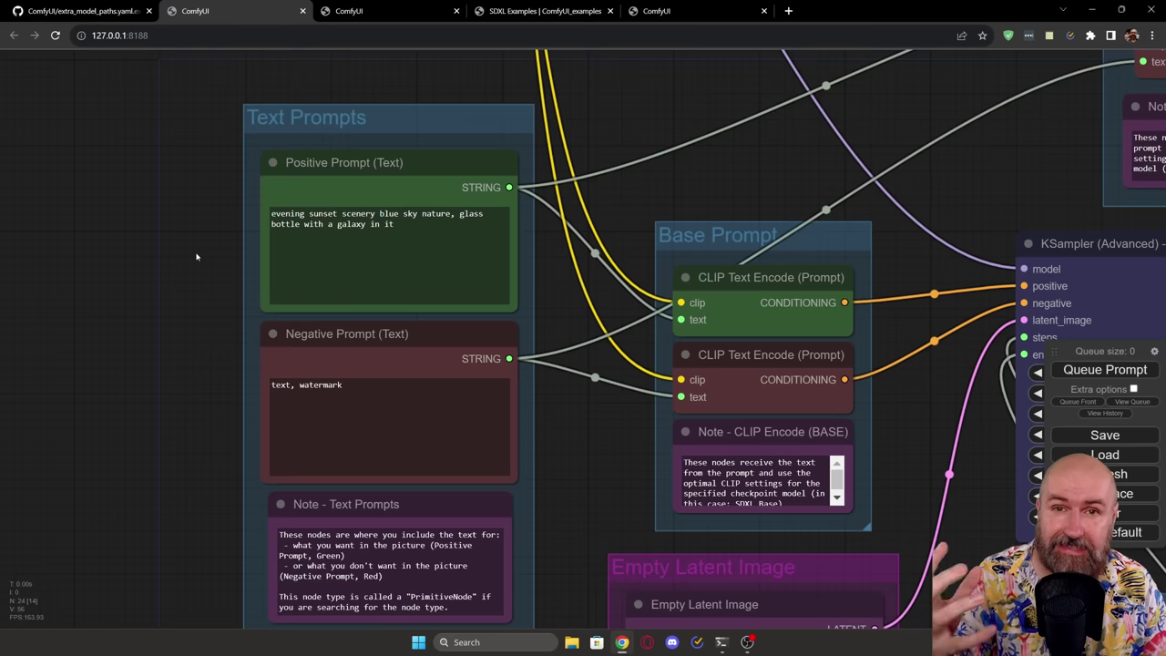
pyautogui.click(353, 168)
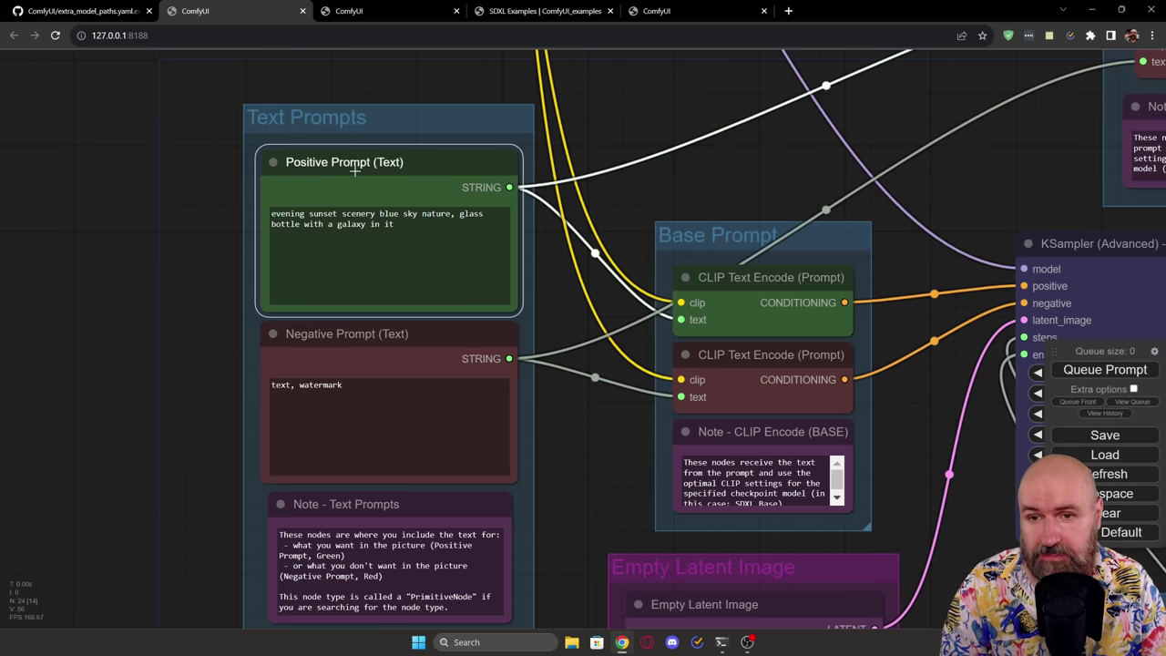
pyautogui.click(368, 333)
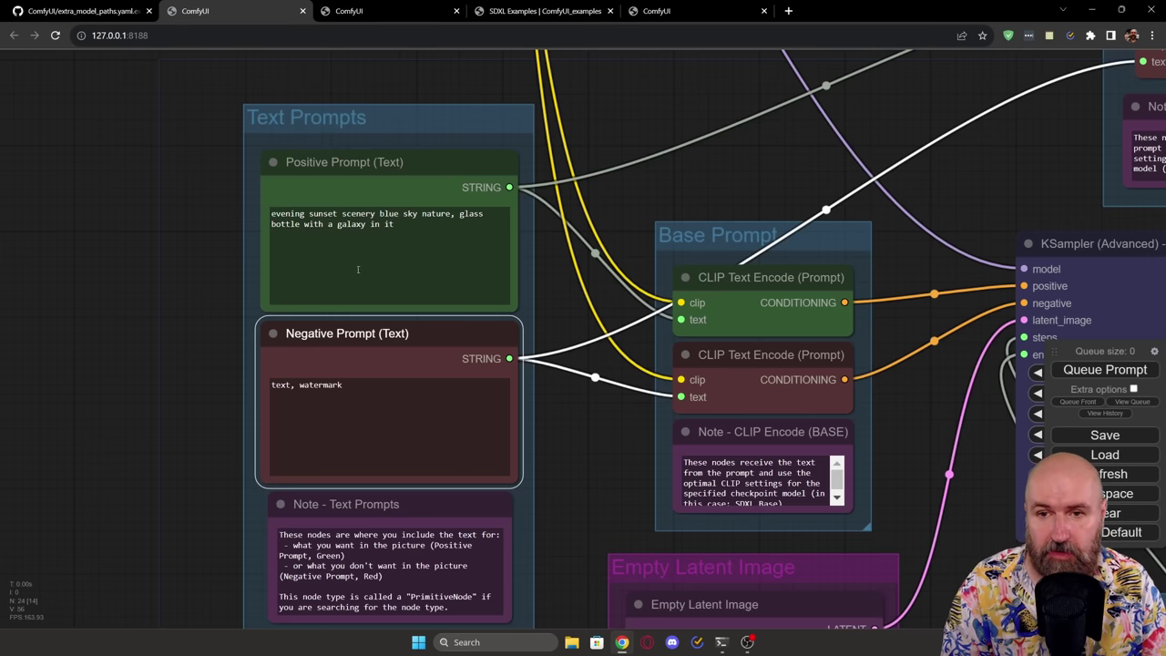
pyautogui.click(354, 165)
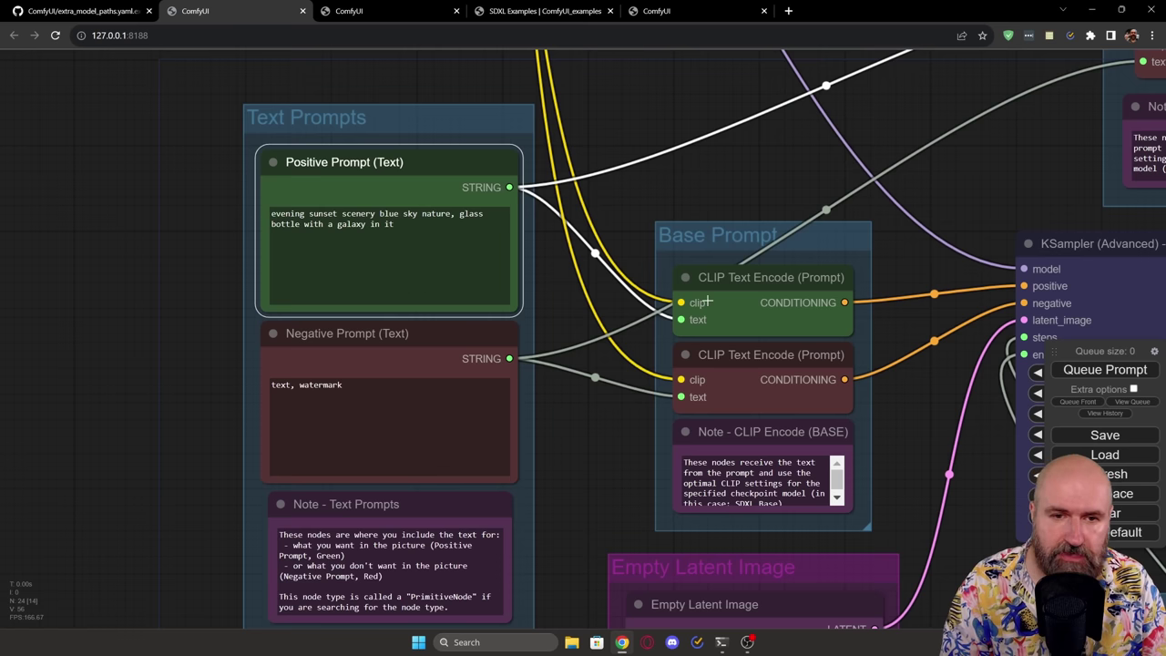
pyautogui.click(775, 277)
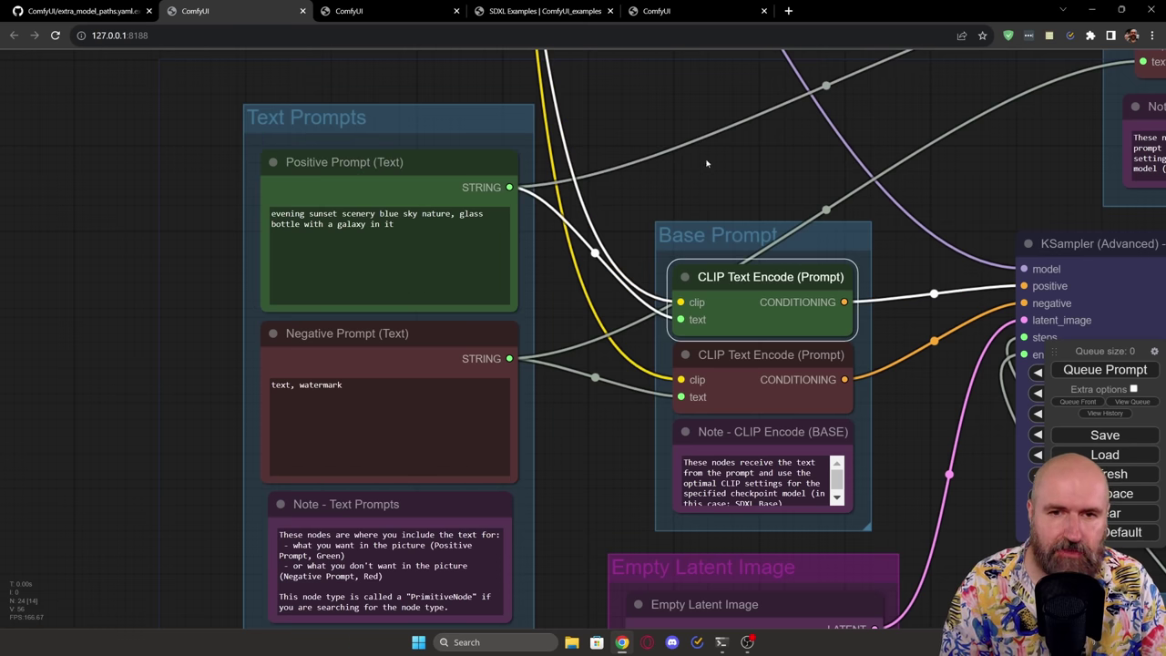
pyautogui.moveTo(706, 163); pyautogui.dragTo(648, 429)
pyautogui.scroll(-6, 504, 382)
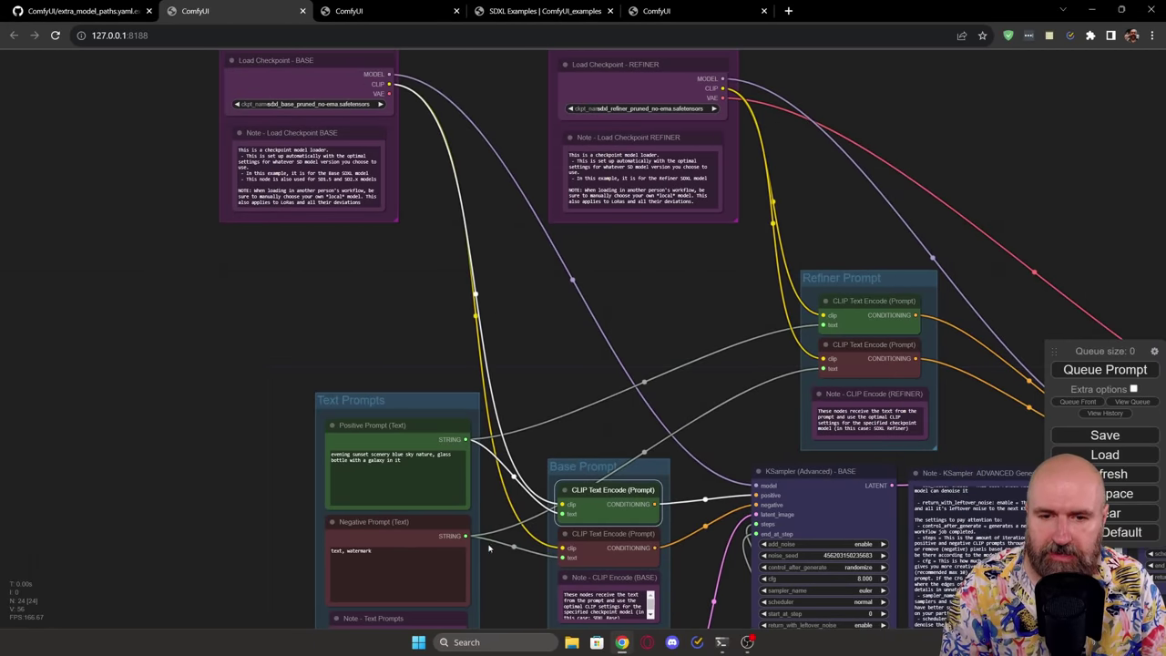
pyautogui.scroll(5, 487, 482)
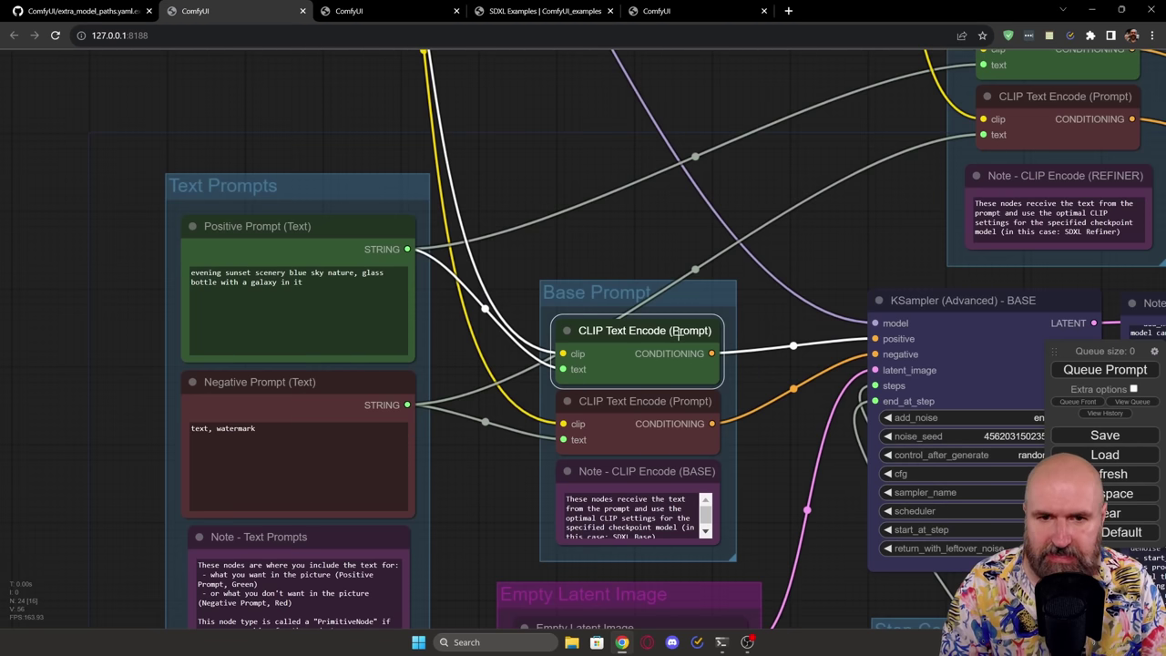
pyautogui.click(641, 401)
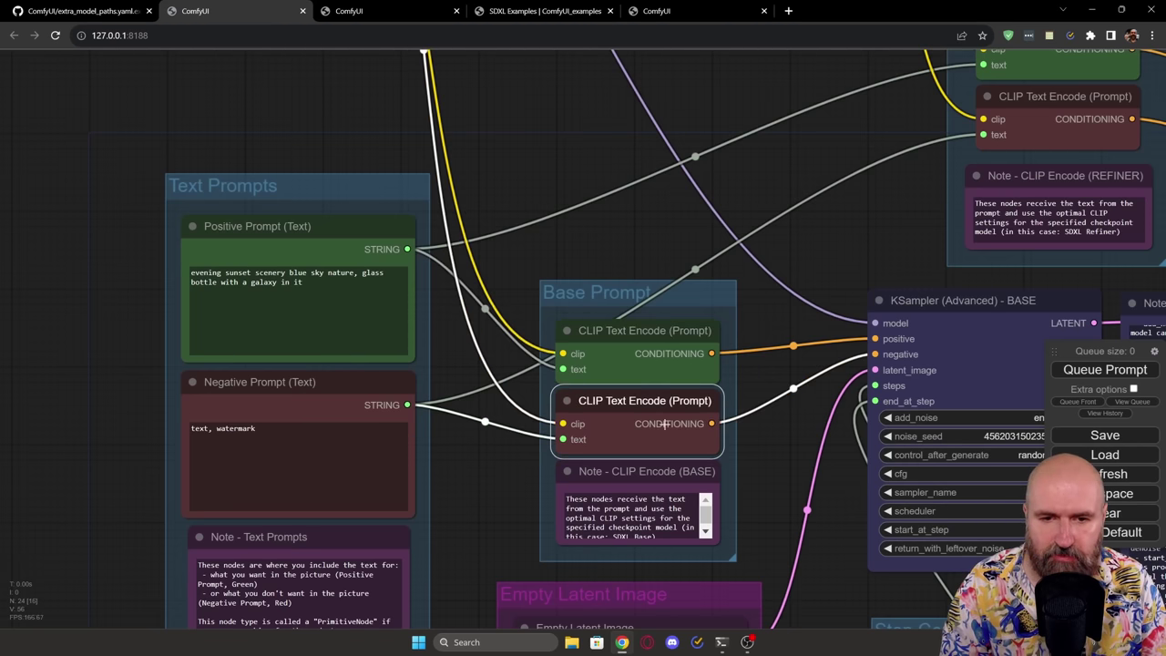
pyautogui.moveTo(793, 461); pyautogui.dragTo(424, 419)
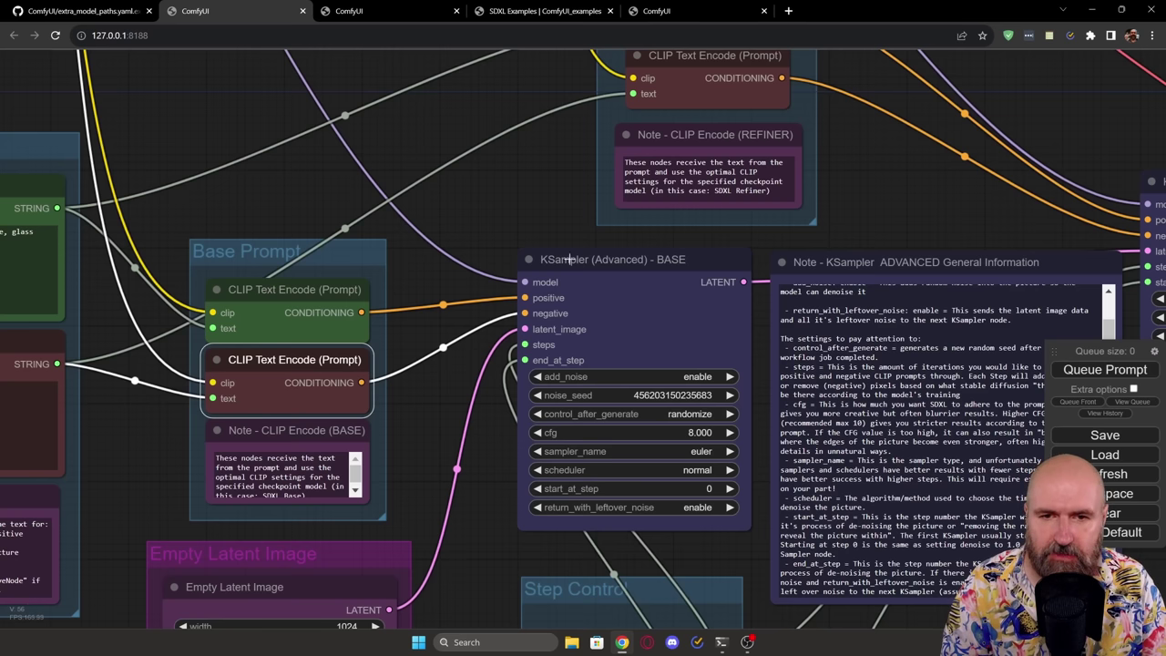
pyautogui.moveTo(623, 263); pyautogui.dragTo(630, 267)
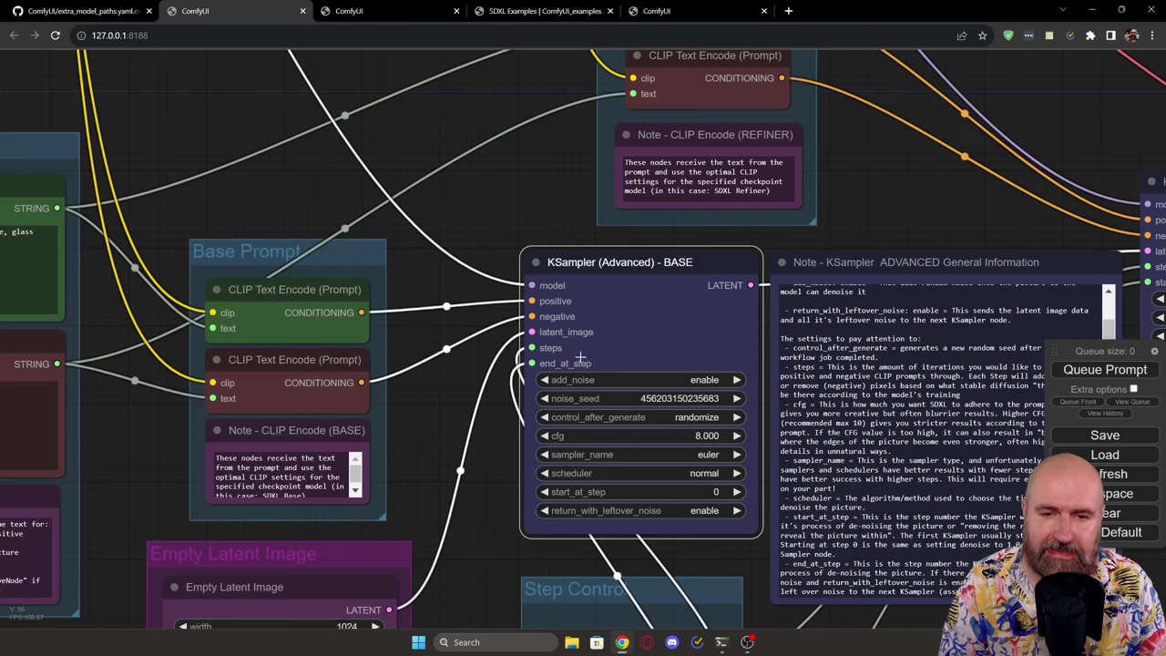
pyautogui.moveTo(472, 567); pyautogui.dragTo(526, 206)
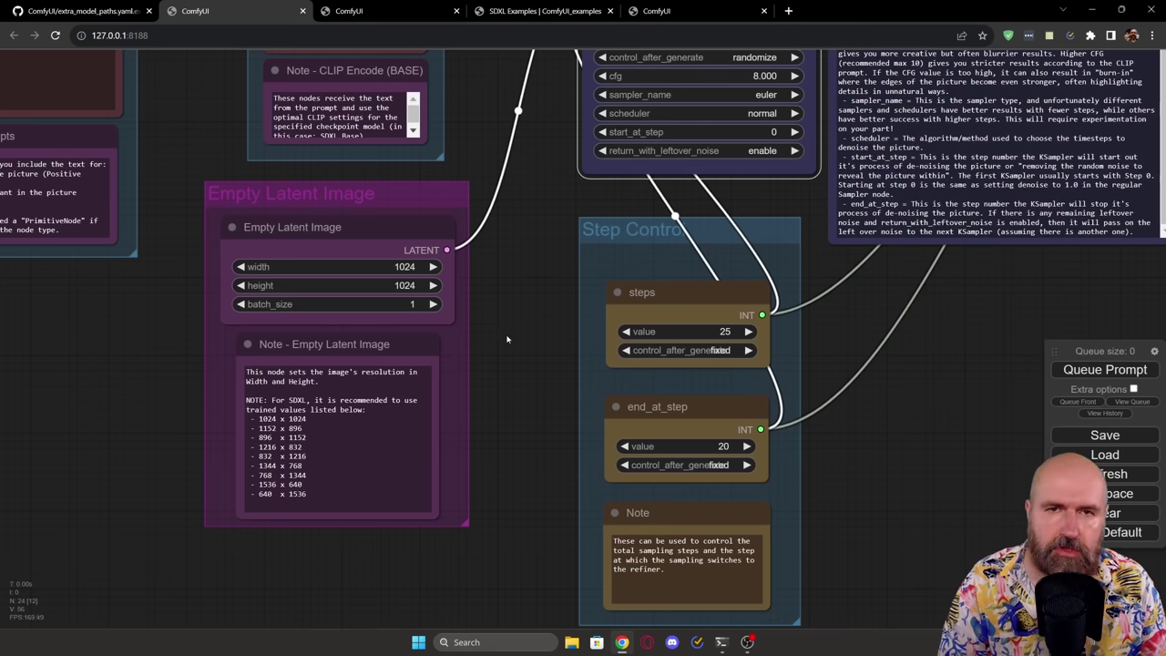
pyautogui.scroll(7, 132, 471)
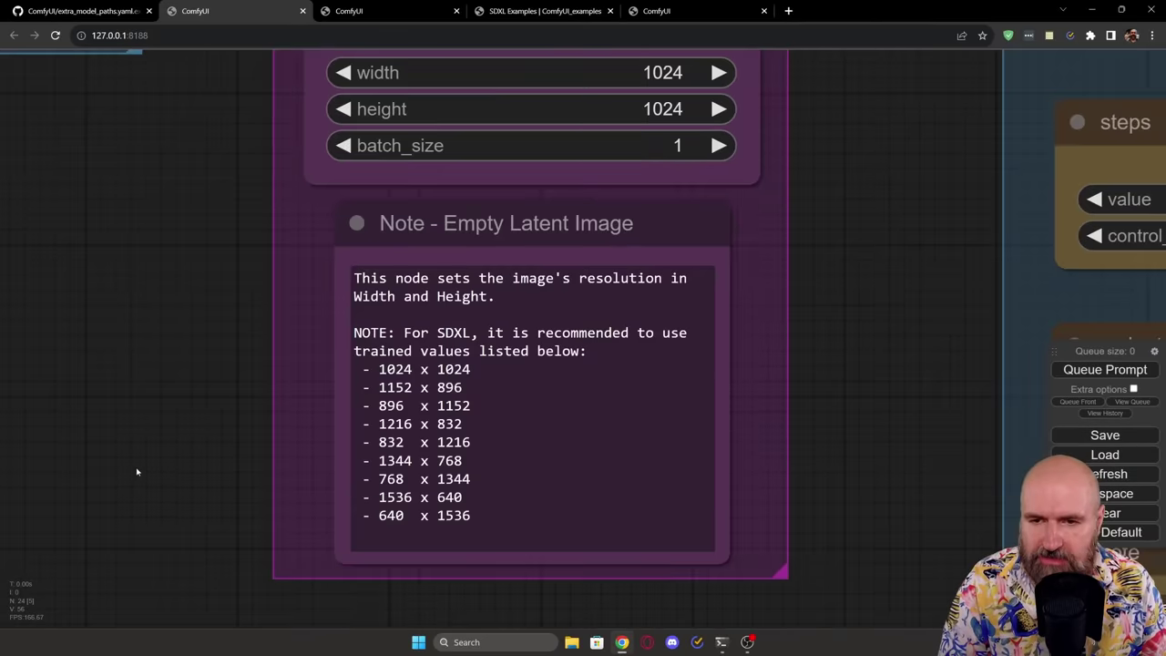
pyautogui.moveTo(190, 459); pyautogui.dragTo(61, 428)
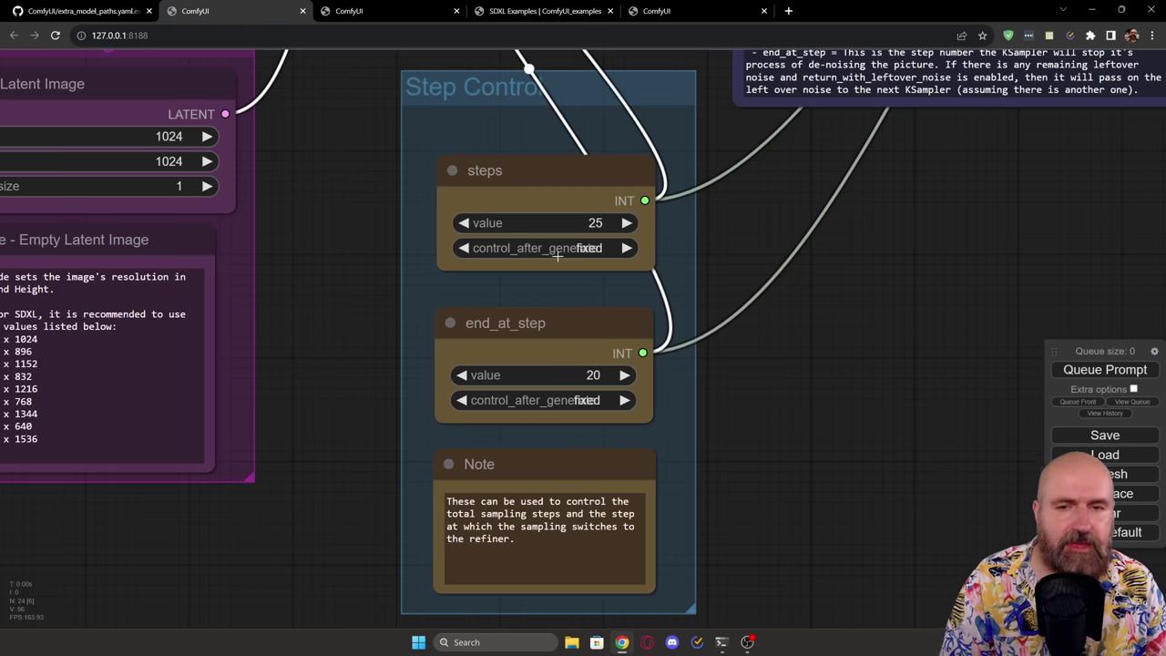
# Step: Read the KSampler explanation note beside the sampler nodes
pyautogui.moveTo(741, 374); pyautogui.dragTo(768, 584)
pyautogui.scroll(-2, 768, 584)
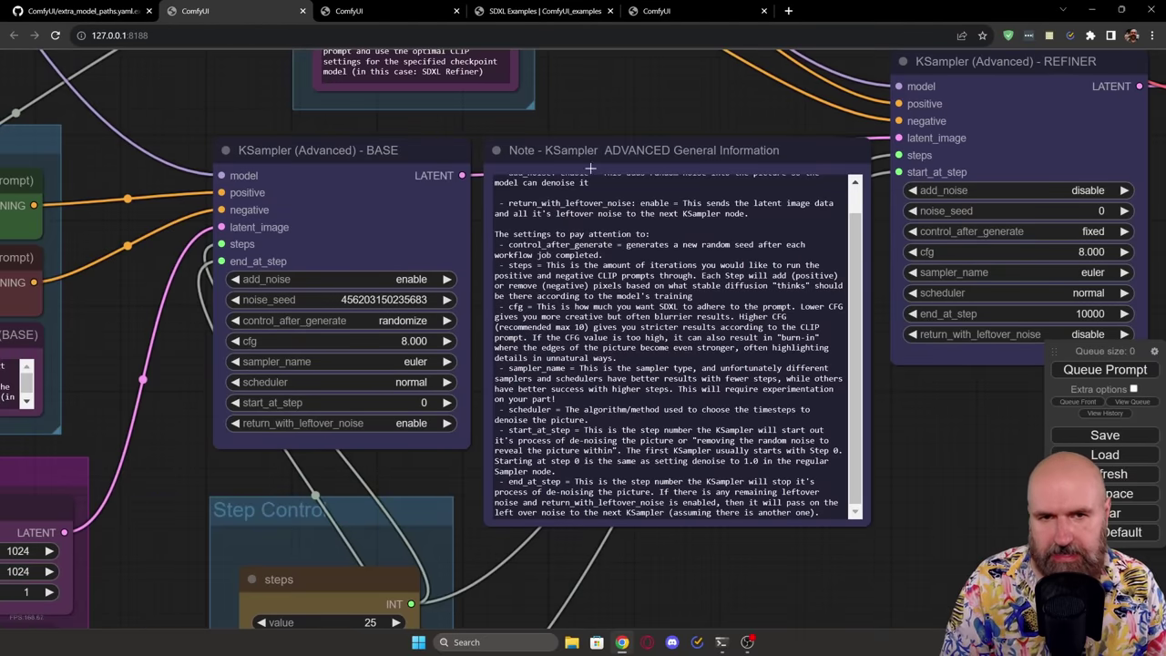
pyautogui.click(849, 222)
pyautogui.scroll(1, 849, 222)
pyautogui.scroll(-1, 849, 223)
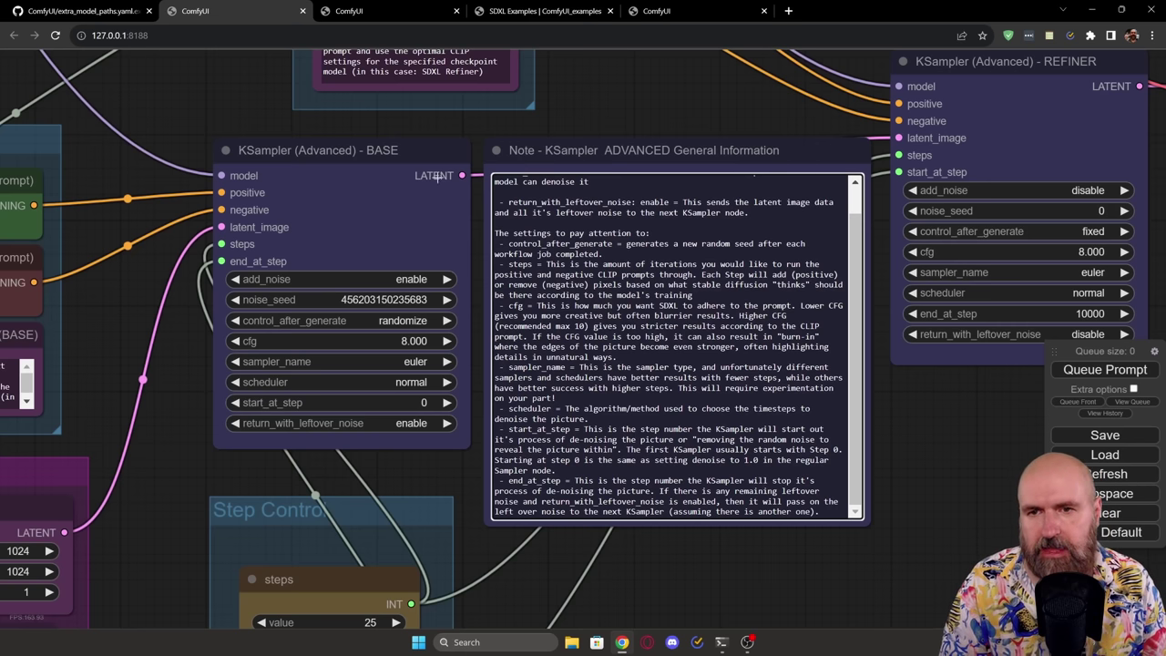
# Step: Select the BASE sampler, then highlight the REFINER KSampler (Advanced) connections to VAE Decode
pyautogui.click(271, 142)
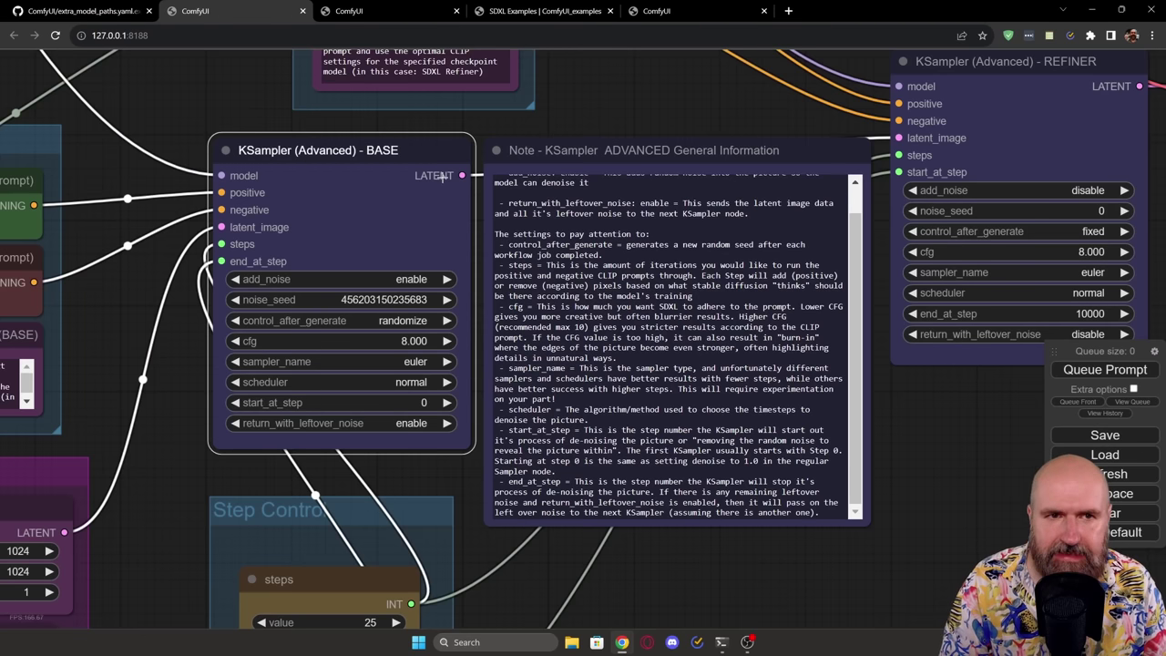
pyautogui.moveTo(801, 89); pyautogui.dragTo(449, 169)
pyautogui.click(631, 138)
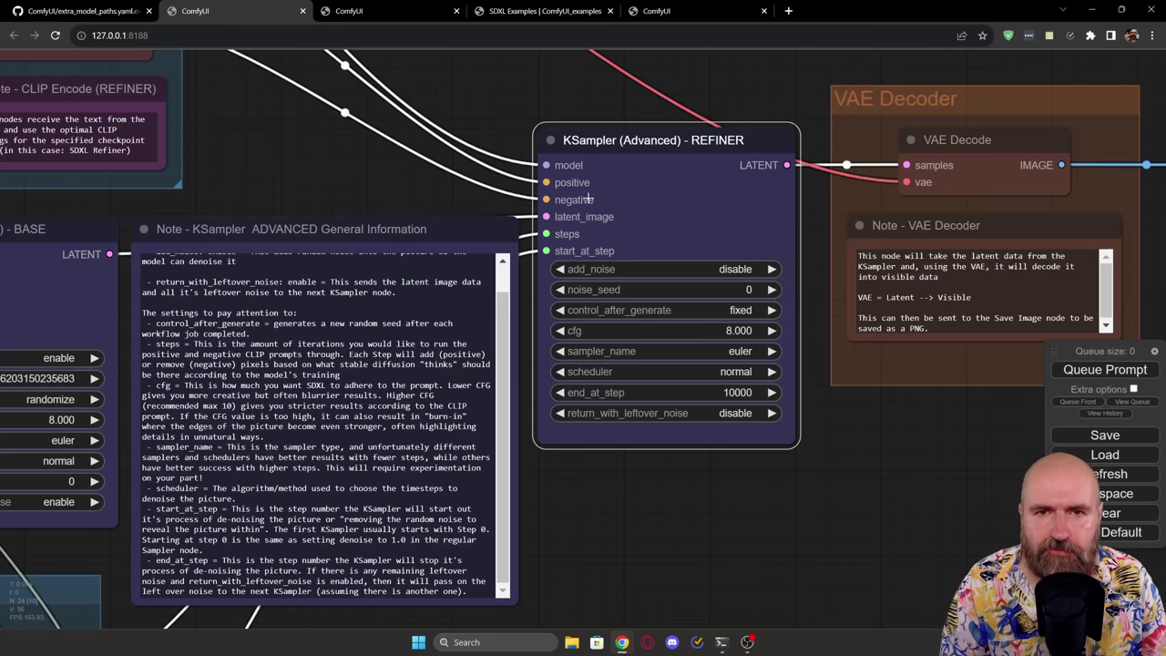
# Step: Highlight both Refiner Prompt CLIP Text Encode nodes and trace them to Load Checkpoint - REFINER
pyautogui.moveTo(258, 148); pyautogui.dragTo(710, 492)
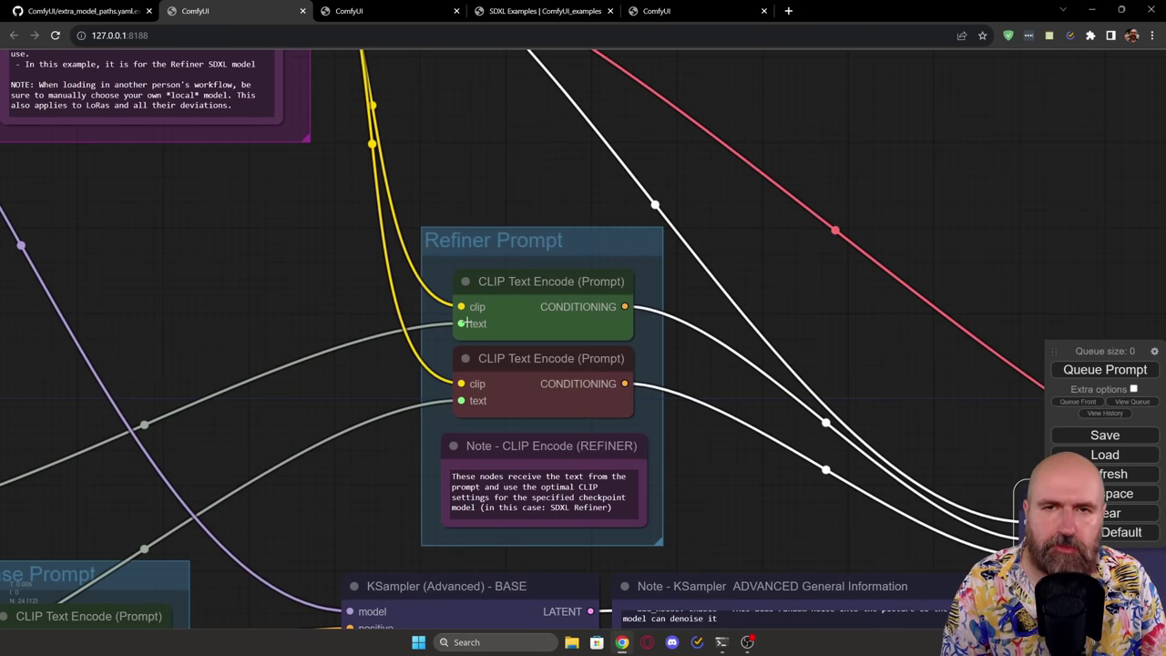
pyautogui.click(516, 295)
pyautogui.click(533, 373)
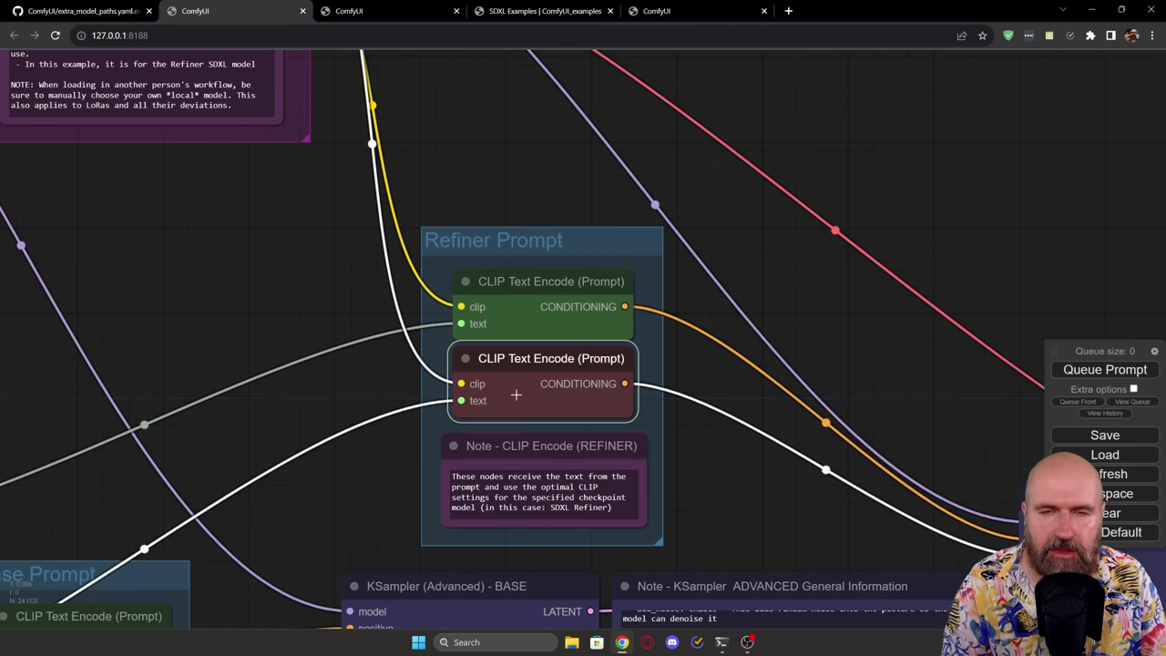
pyautogui.moveTo(447, 155); pyautogui.dragTo(523, 329)
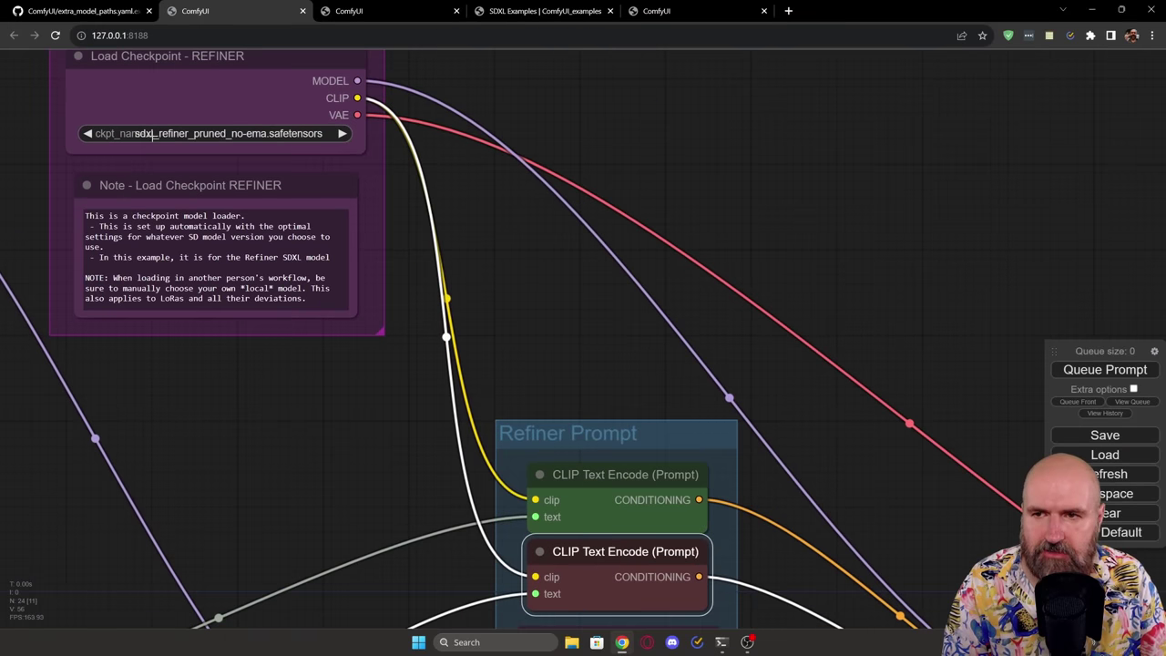
# Step: Re-check the refiner encoders' links, then bring VAE Decode and Save Image into view
pyautogui.moveTo(577, 465); pyautogui.dragTo(474, 242)
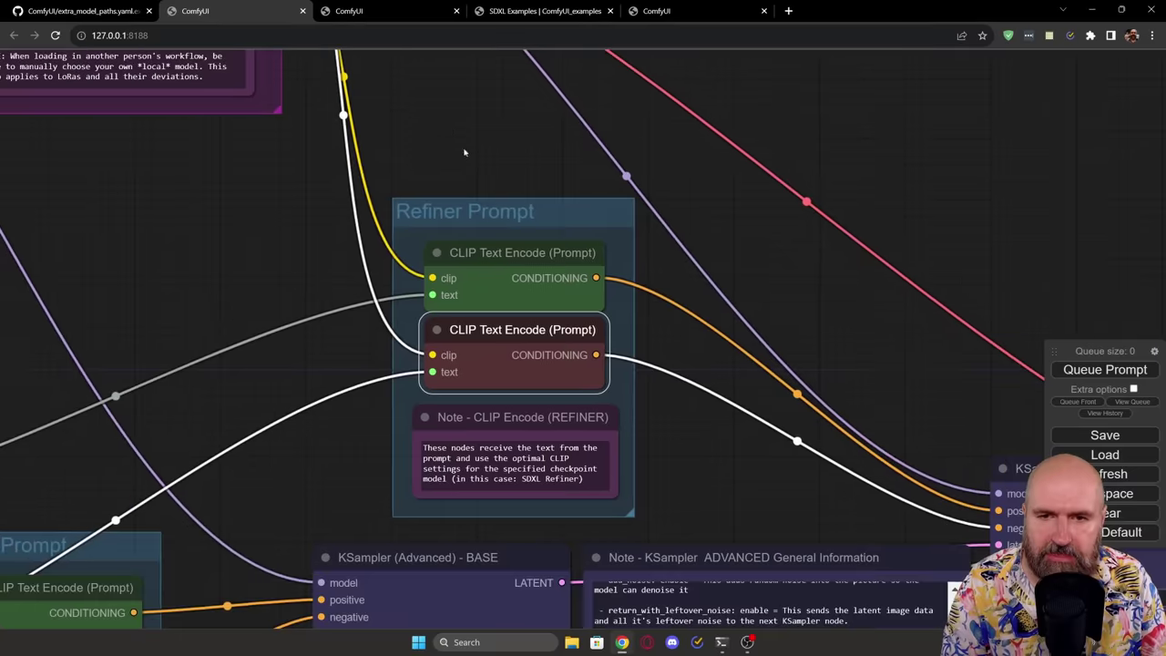
pyautogui.click(504, 264)
pyautogui.click(513, 330)
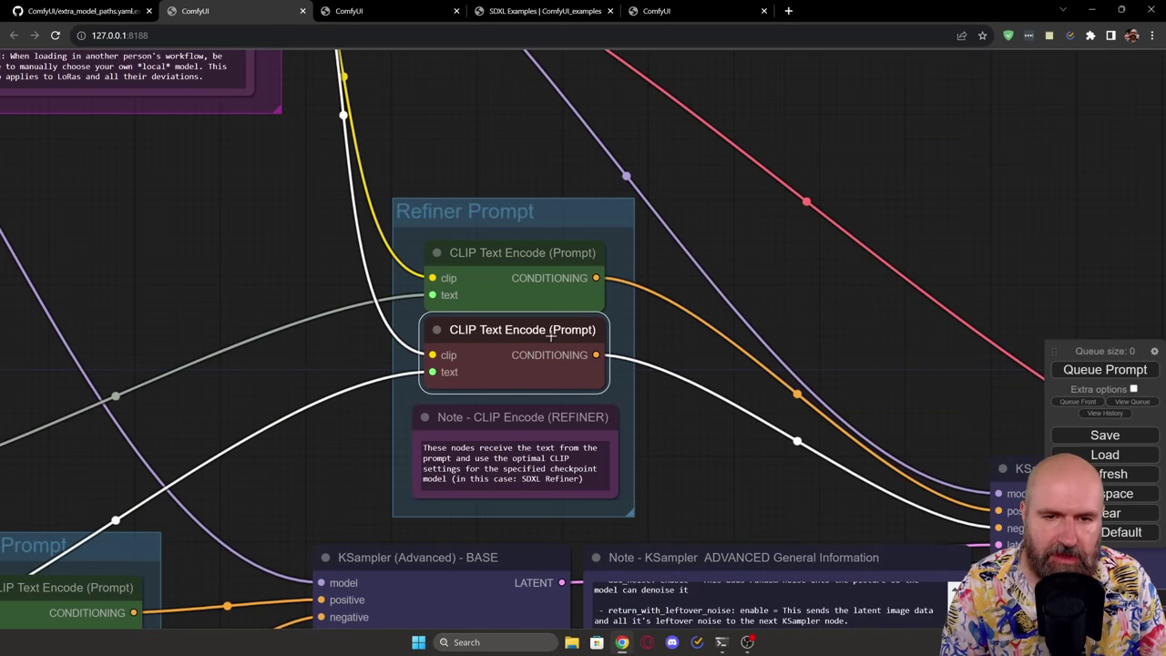
pyautogui.moveTo(799, 517); pyautogui.dragTo(310, 254)
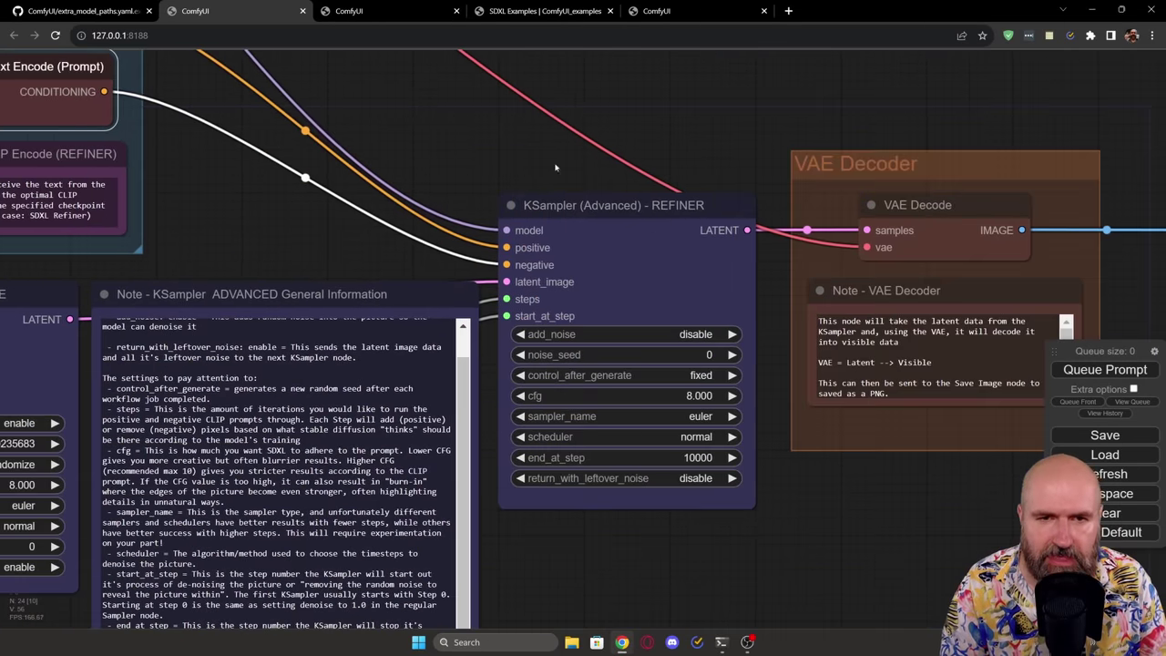
pyautogui.moveTo(546, 175); pyautogui.dragTo(376, 176)
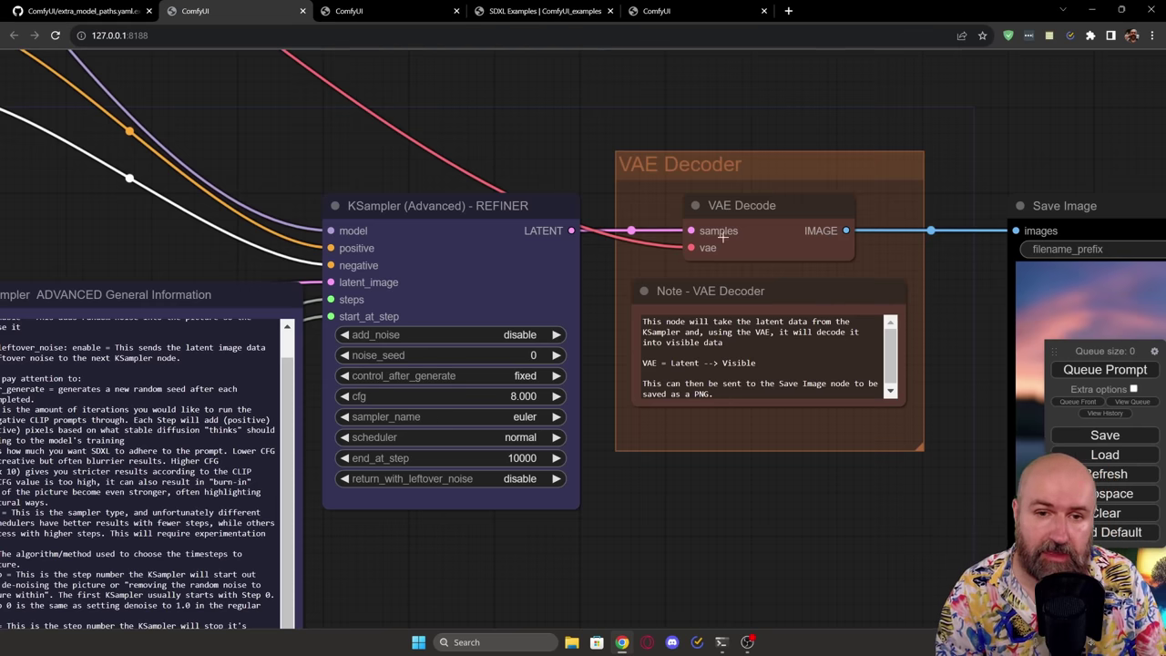
# Step: Trace the refiner KSampler and VAE Decode connections back to the refiner checkpoint loader
pyautogui.click(517, 219)
pyautogui.moveTo(521, 220); pyautogui.dragTo(521, 222)
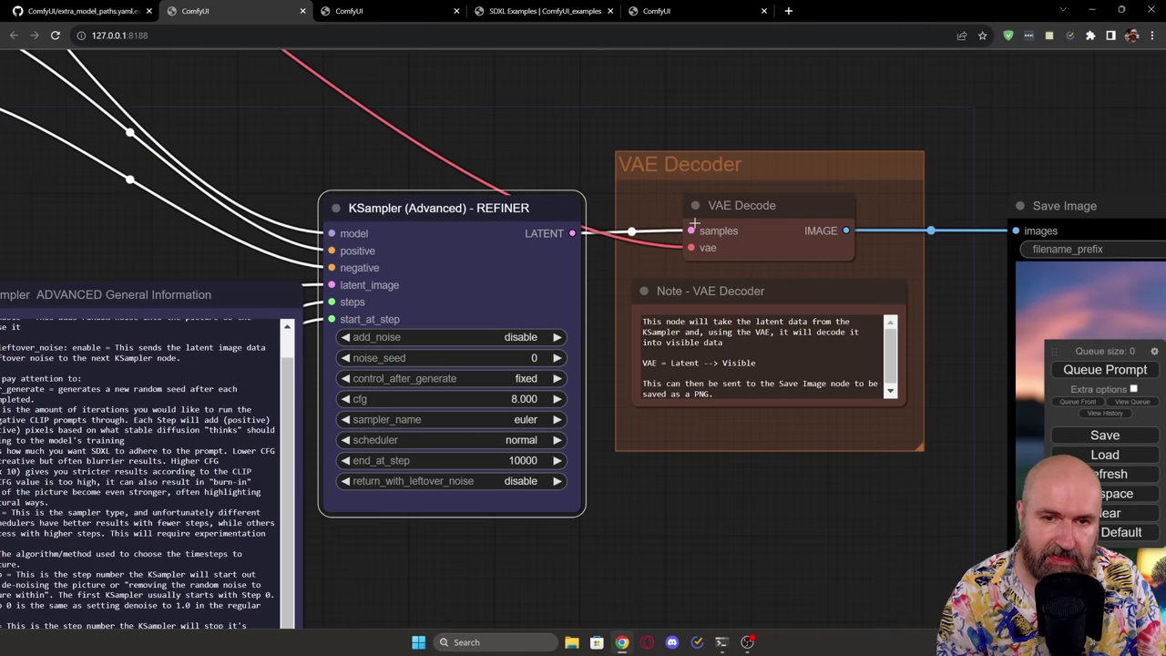
pyautogui.click(724, 207)
pyautogui.scroll(-5, 320, 143)
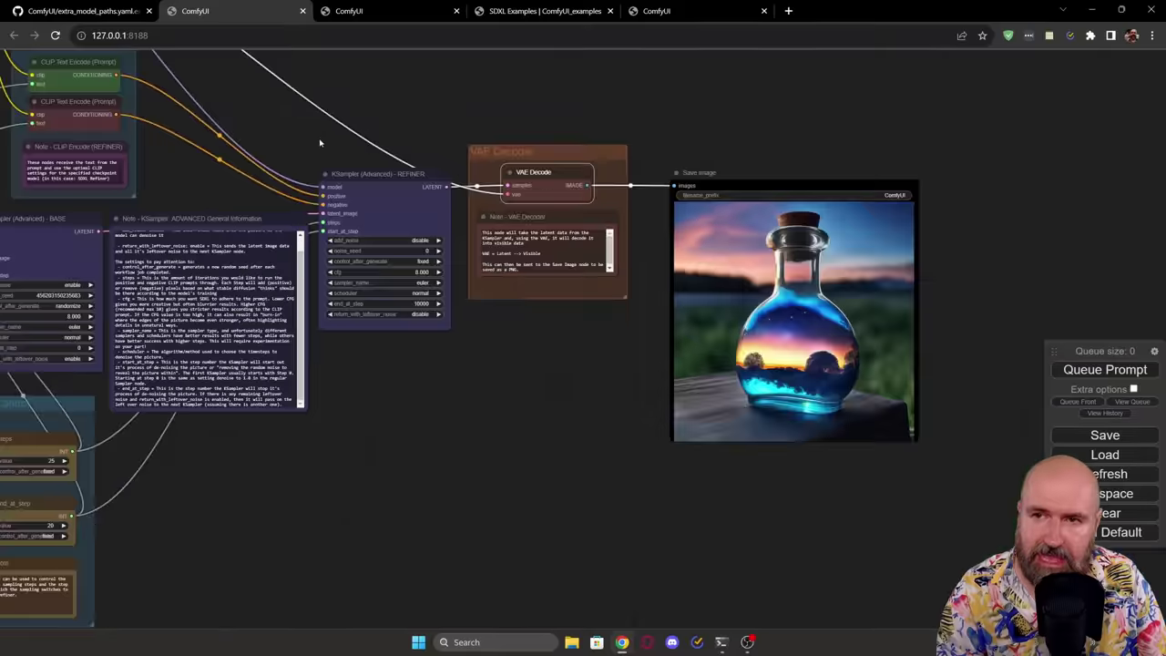
pyautogui.moveTo(320, 143); pyautogui.dragTo(656, 433)
# Step: Zoom in on VAE Decode and Save Image to view the sunset-in-a-bottle render
pyautogui.scroll(4, 241, 247)
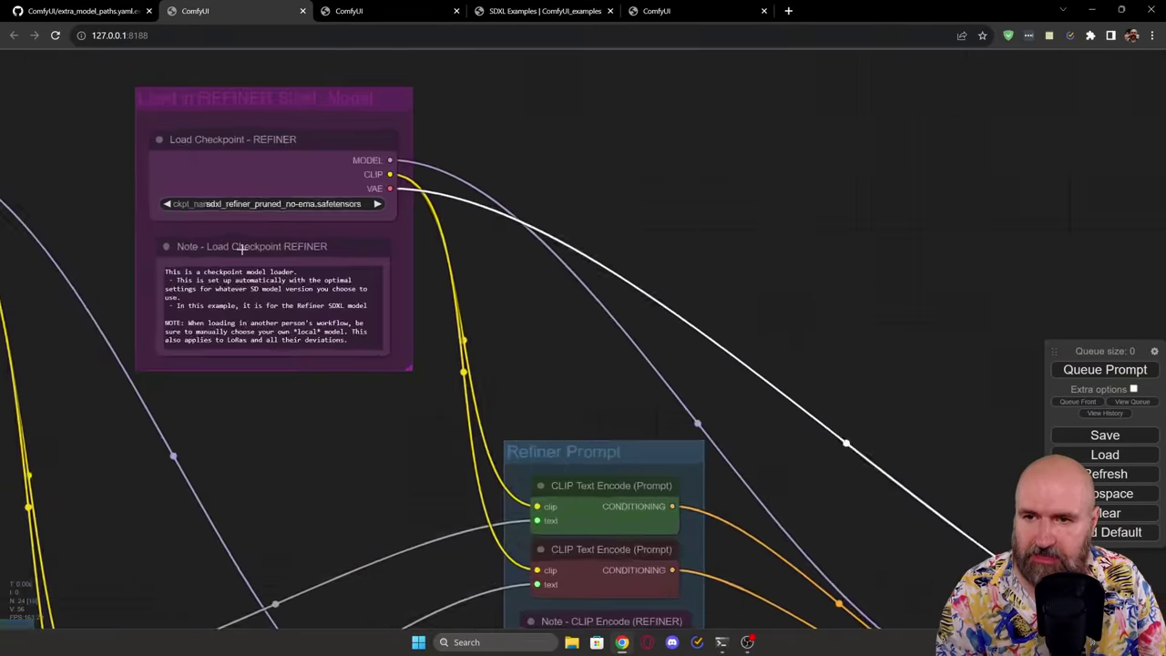
pyautogui.scroll(3, 242, 247)
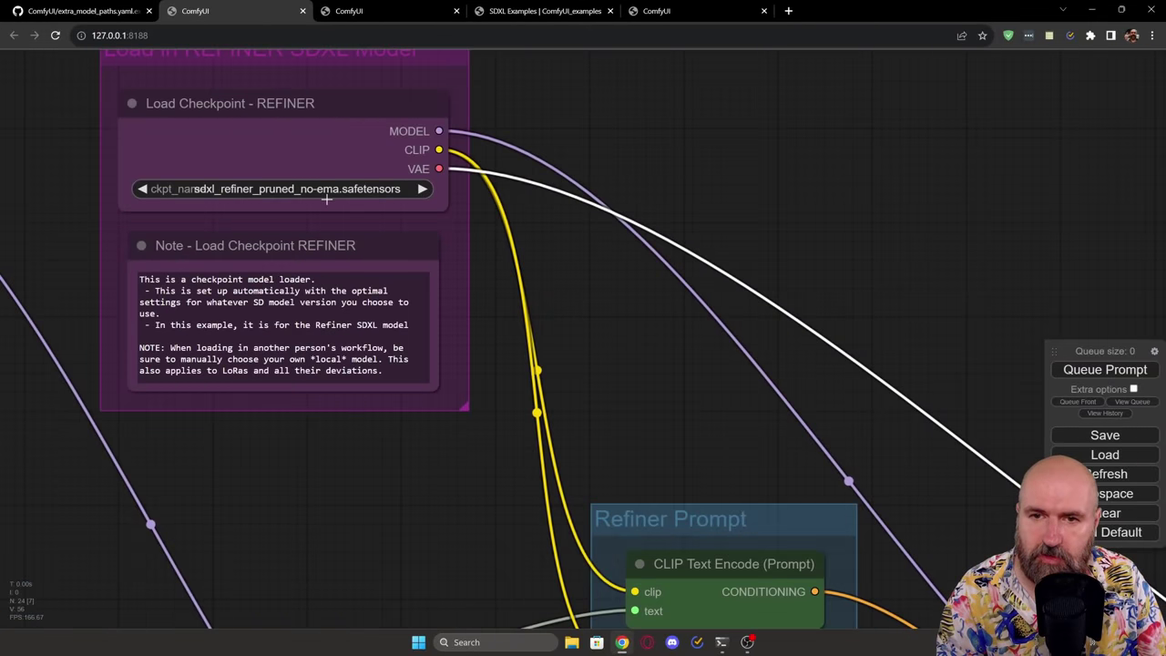
pyautogui.scroll(-8, 547, 273)
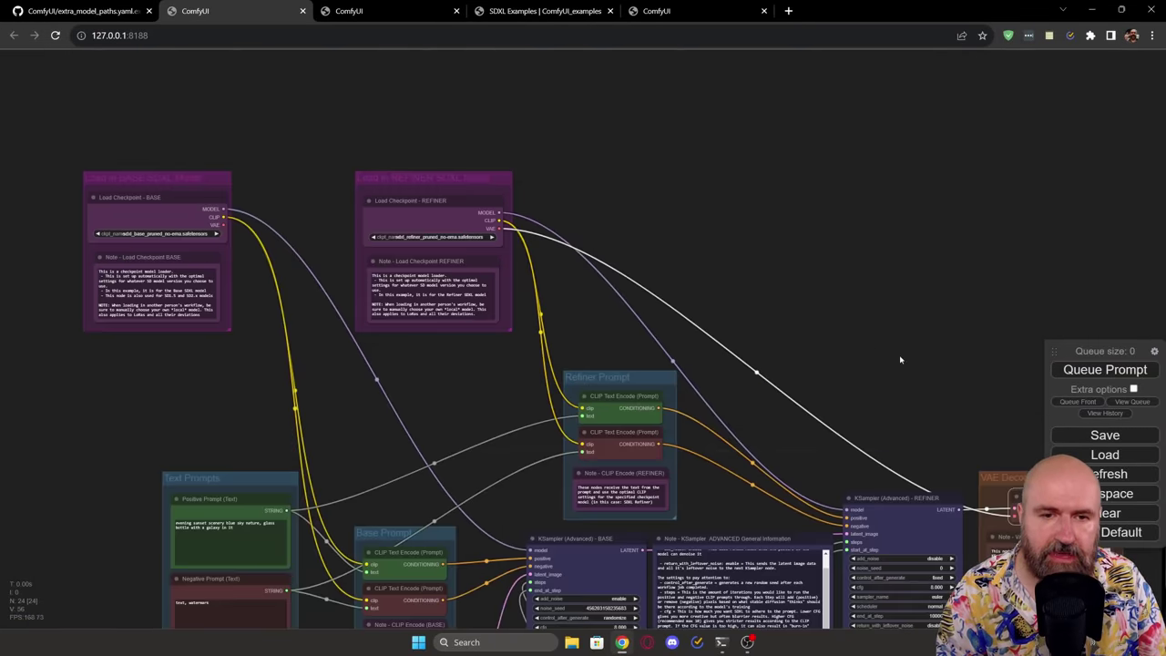
pyautogui.moveTo(900, 360); pyautogui.dragTo(310, 115)
pyautogui.scroll(4, 542, 466)
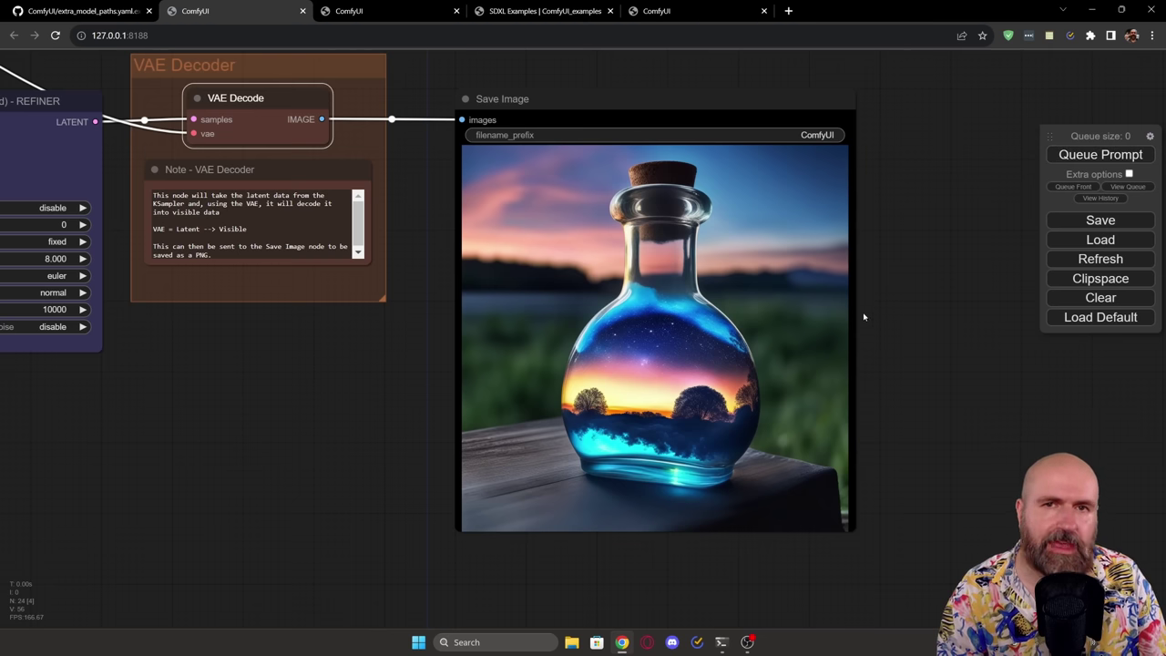
# Step: Scroll the ComfyUI GitHub README down to its Colab Notebook section
pyautogui.scroll(-3, 333, 323)
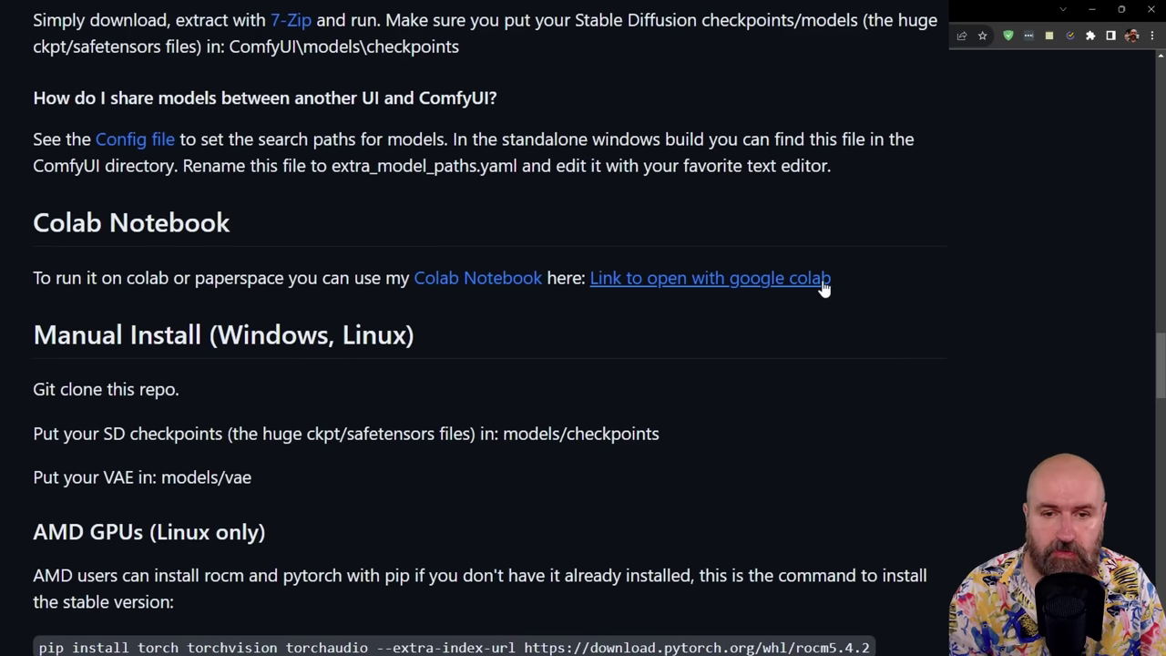
# Step: Follow the README's 'Link to open with google colab' to load comfyui_colab.ipynb in Colab
pyautogui.click(671, 289)
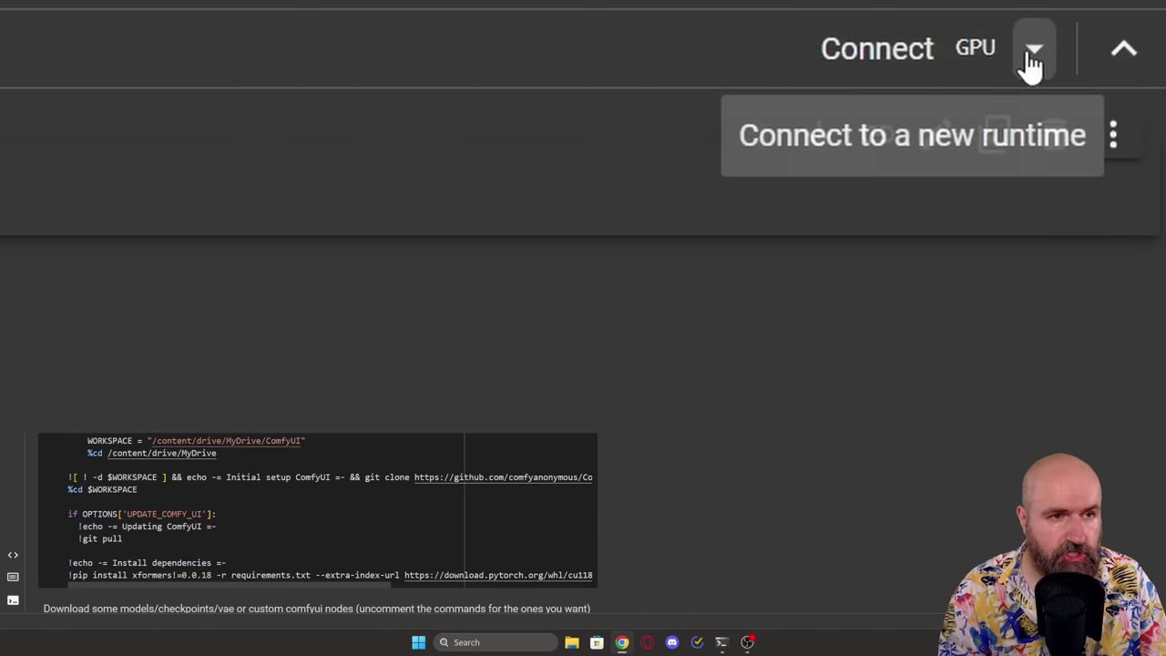
# Step: Connect to a V100 GPU runtime and show Resources with 96.5 compute units remaining
pyautogui.click(978, 68)
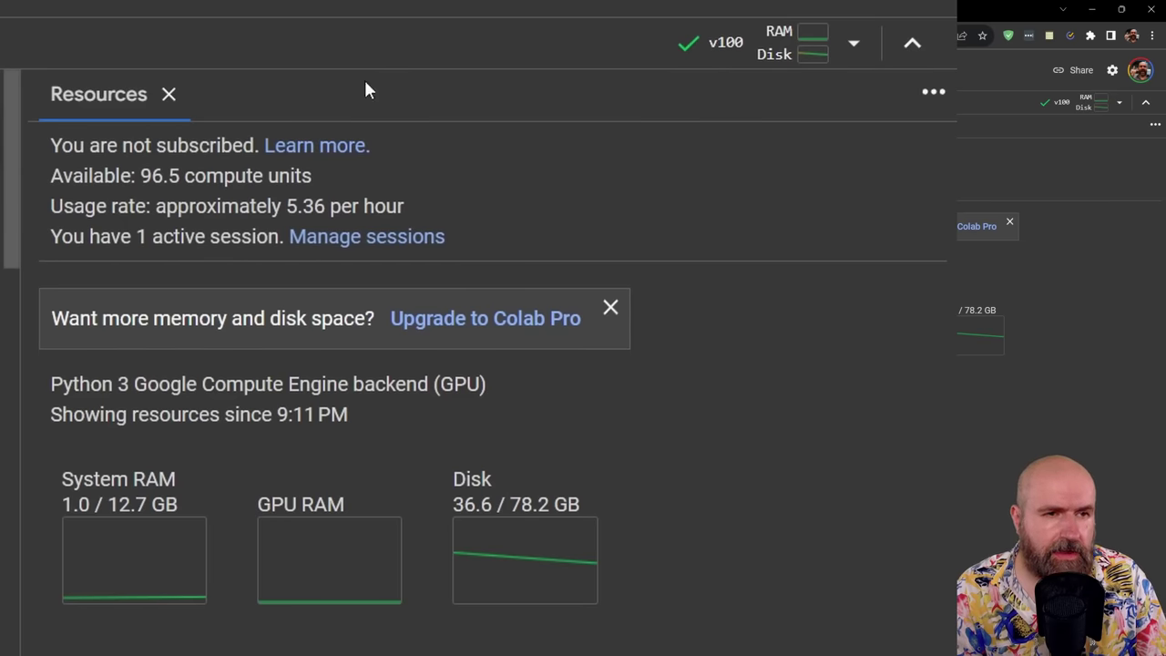
pyautogui.moveTo(719, 70)
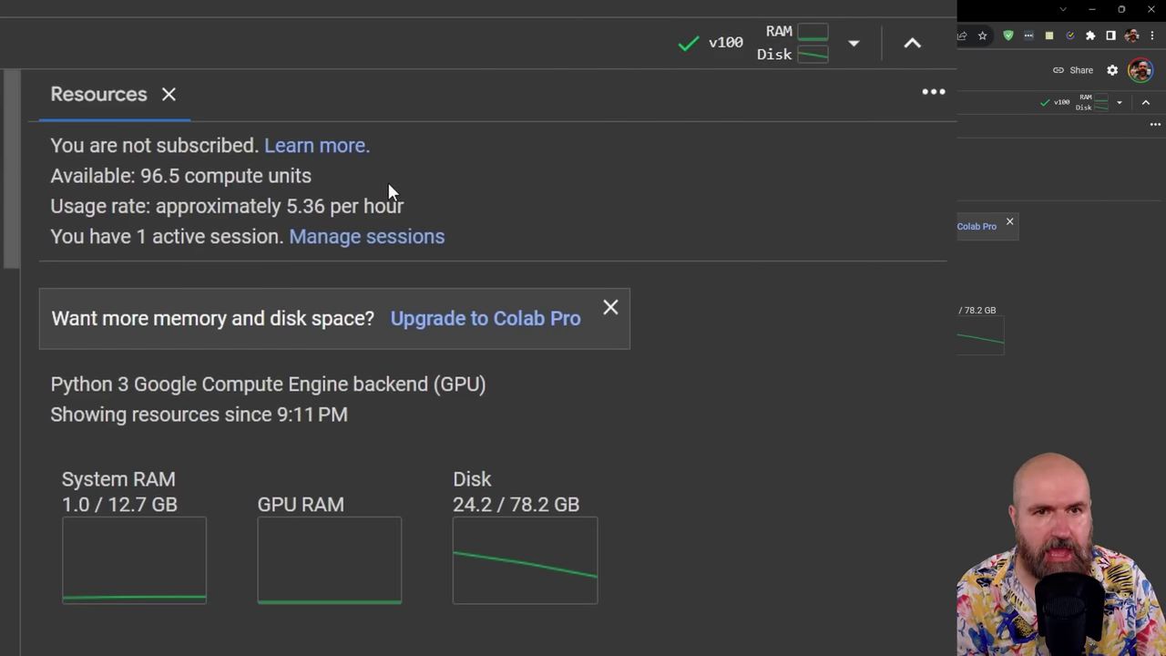
# Step: Close Resources and run the Environment Setup cell, choosing Run anyway at the unverified-notebook warning
pyautogui.click(168, 93)
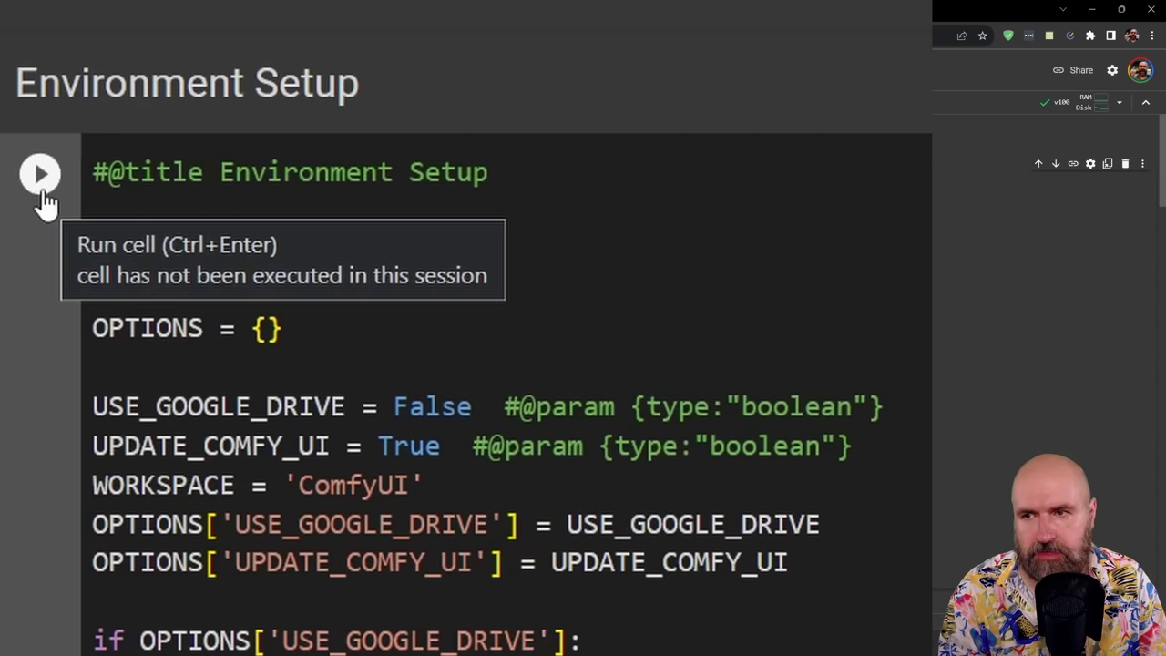
pyautogui.click(41, 182)
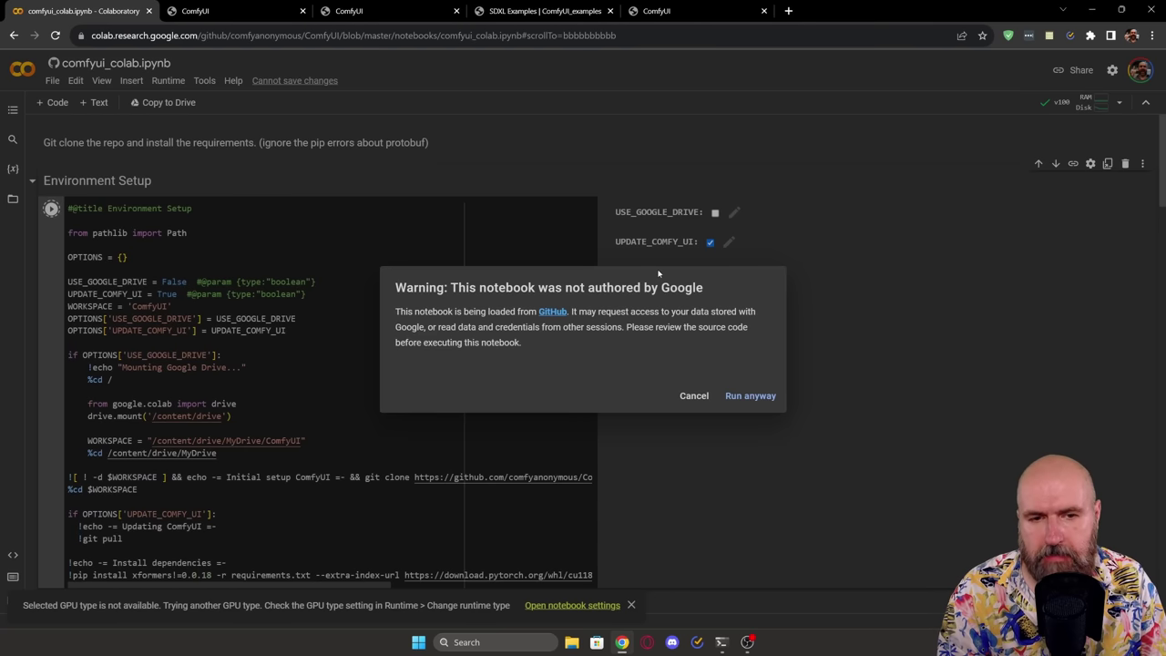
pyautogui.click(748, 396)
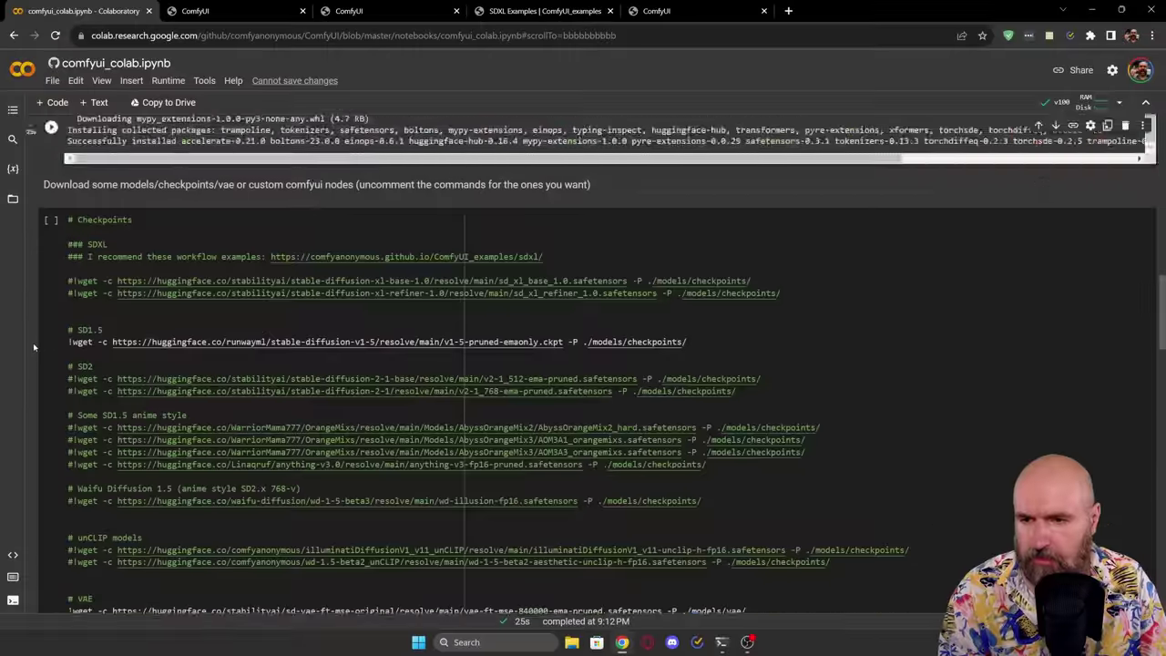
pyautogui.scroll(-5, 34, 338)
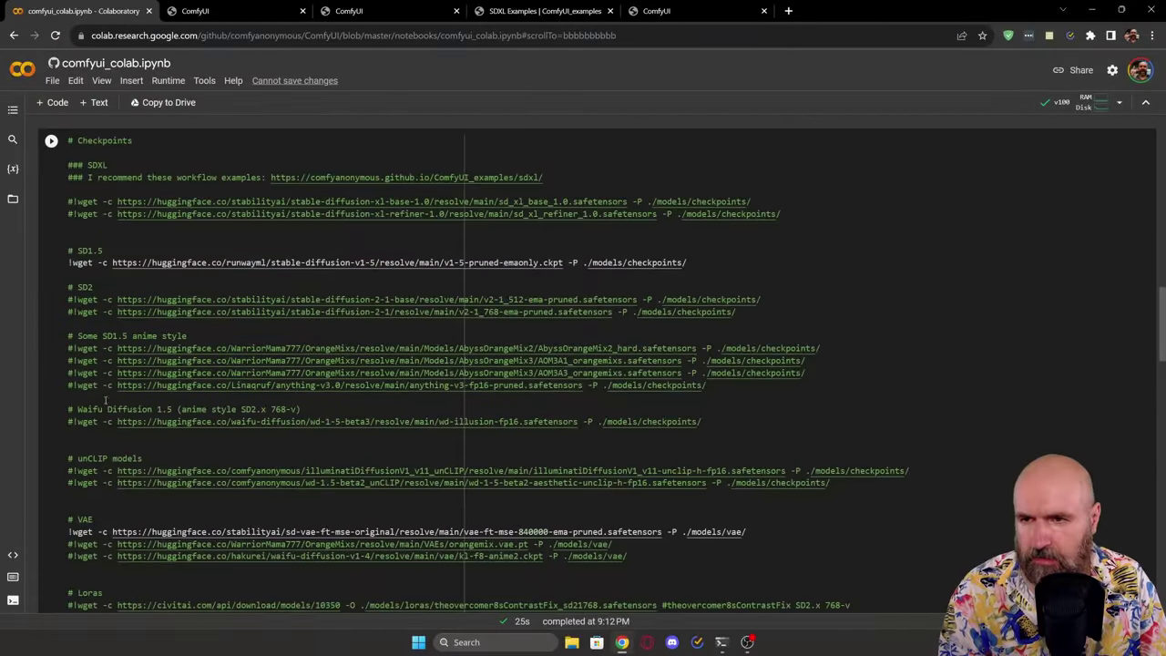
pyautogui.scroll(-3, 107, 404)
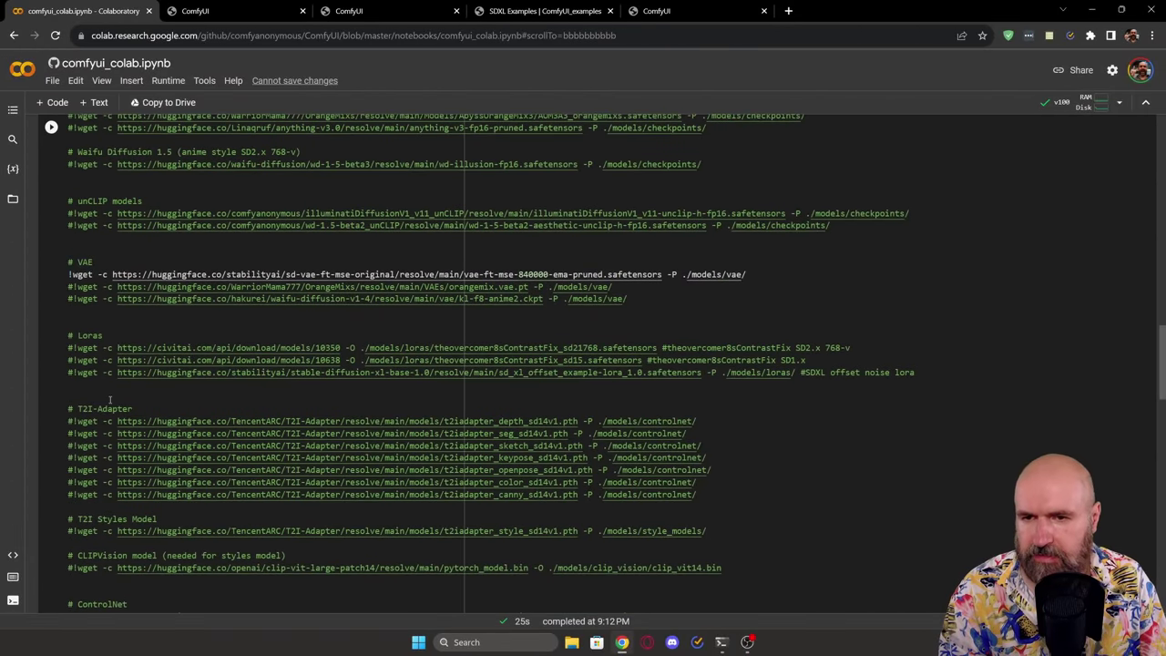
pyautogui.scroll(3, 108, 401)
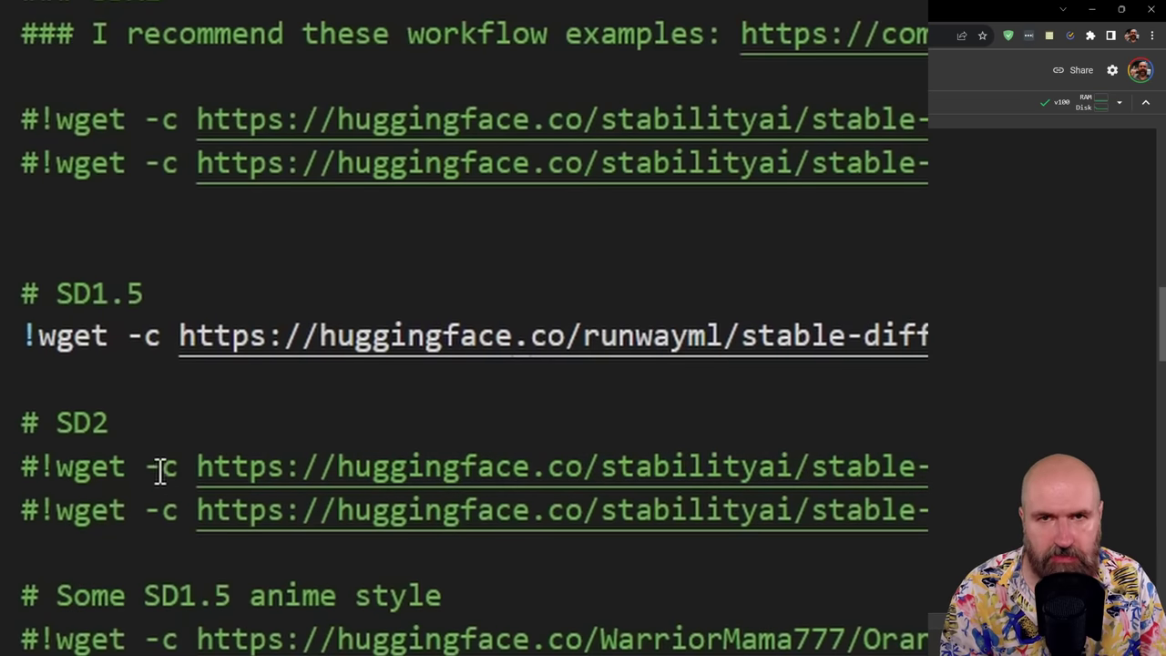
# Step: Comment out the SD1.5 wget line and uncomment both SDXL checkpoint wget lines
pyautogui.click(24, 341)
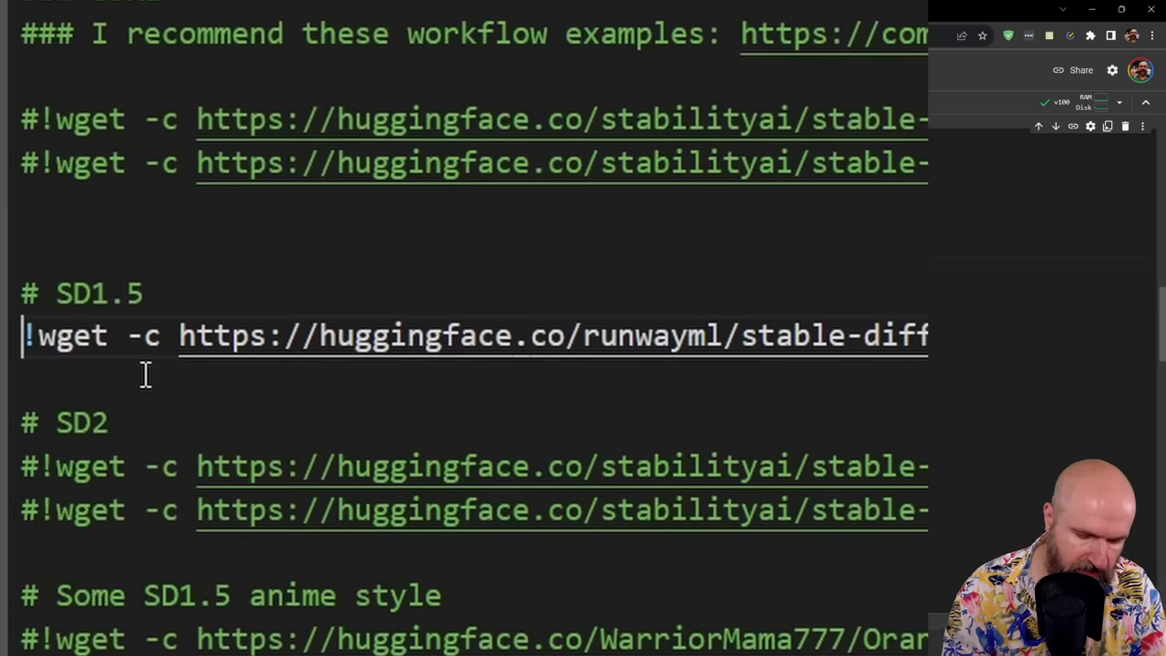
pyautogui.write('#')
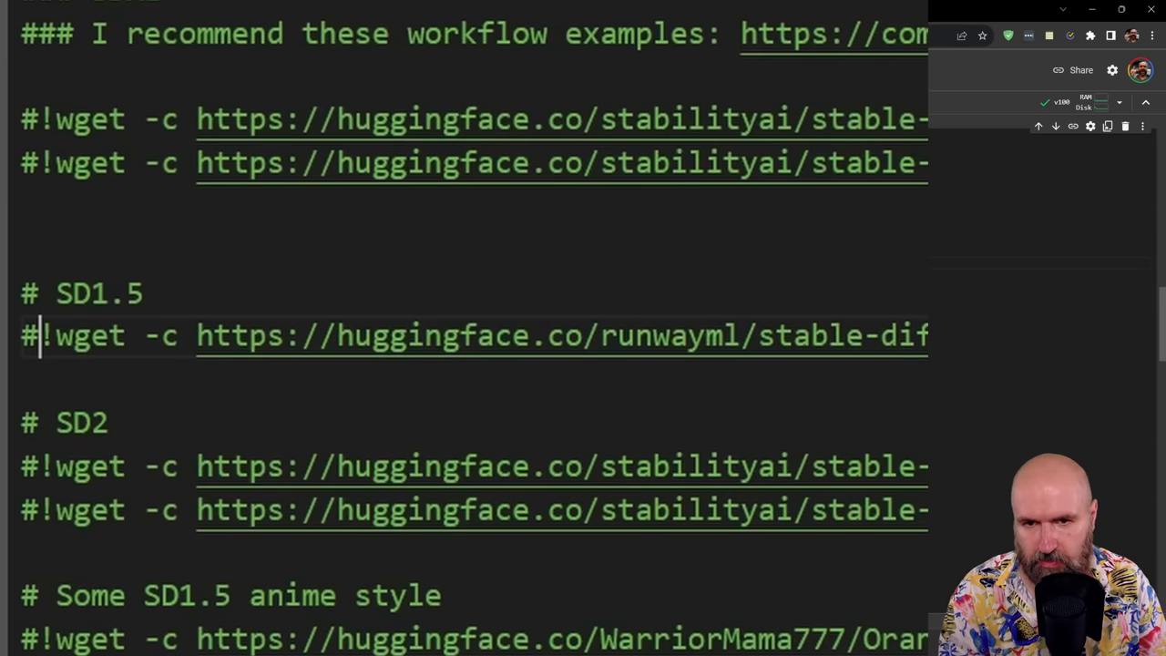
pyautogui.scroll(2, 872, 385)
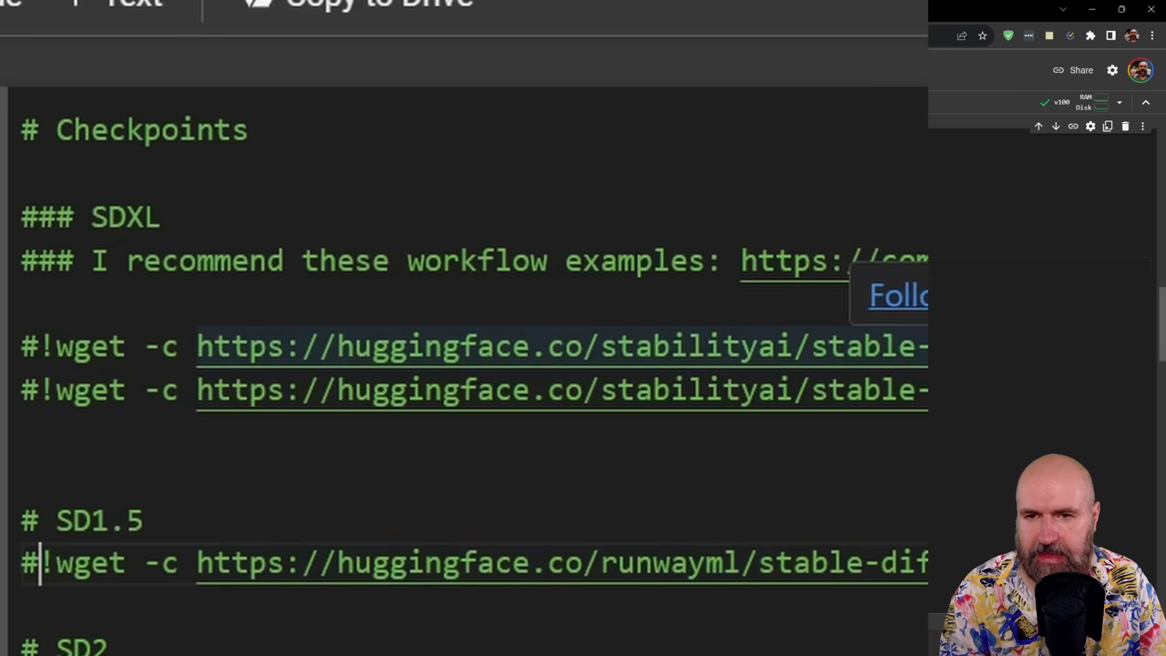
pyautogui.click(36, 346)
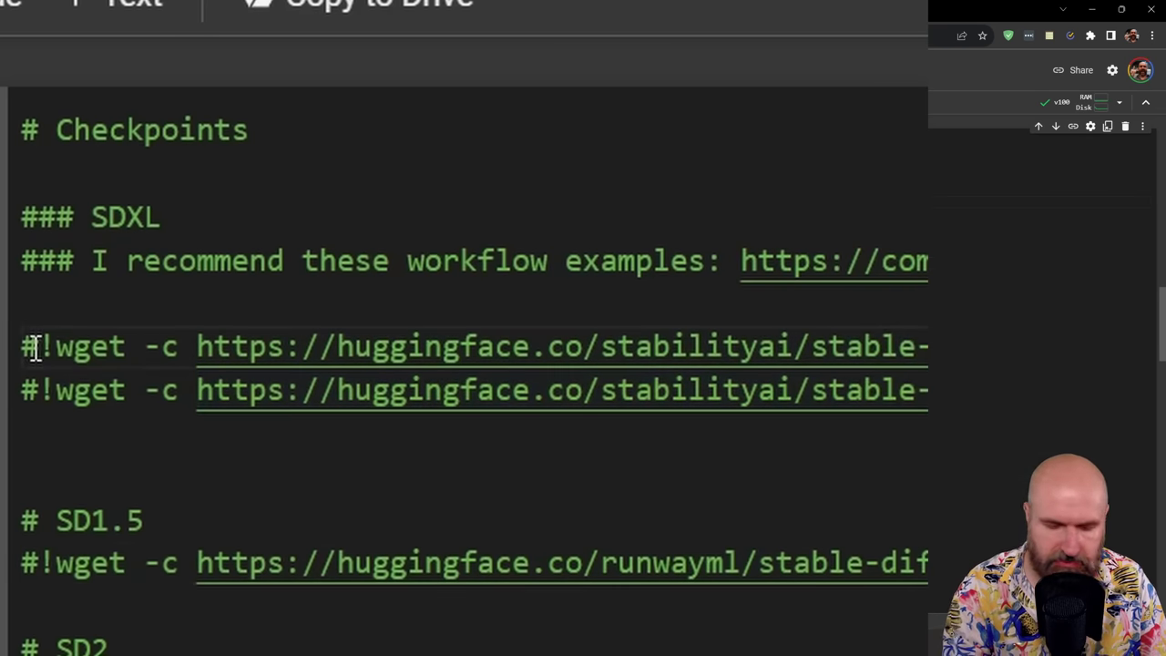
pyautogui.press('BackSpace')
pyautogui.click(37, 390)
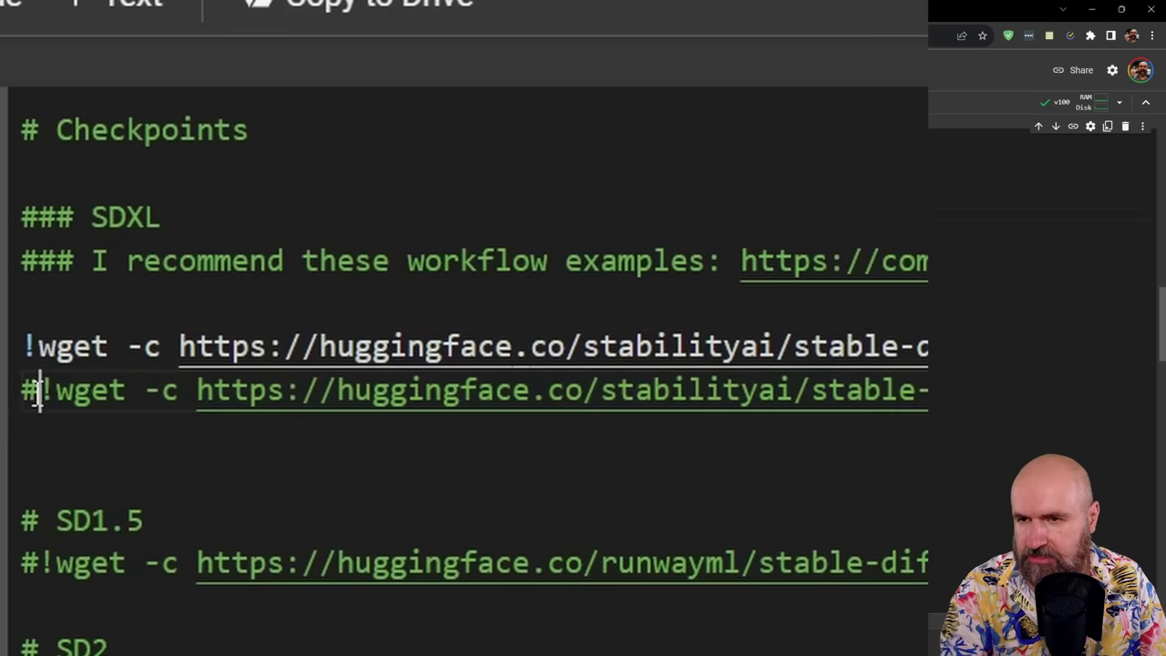
pyautogui.press('BackSpace')
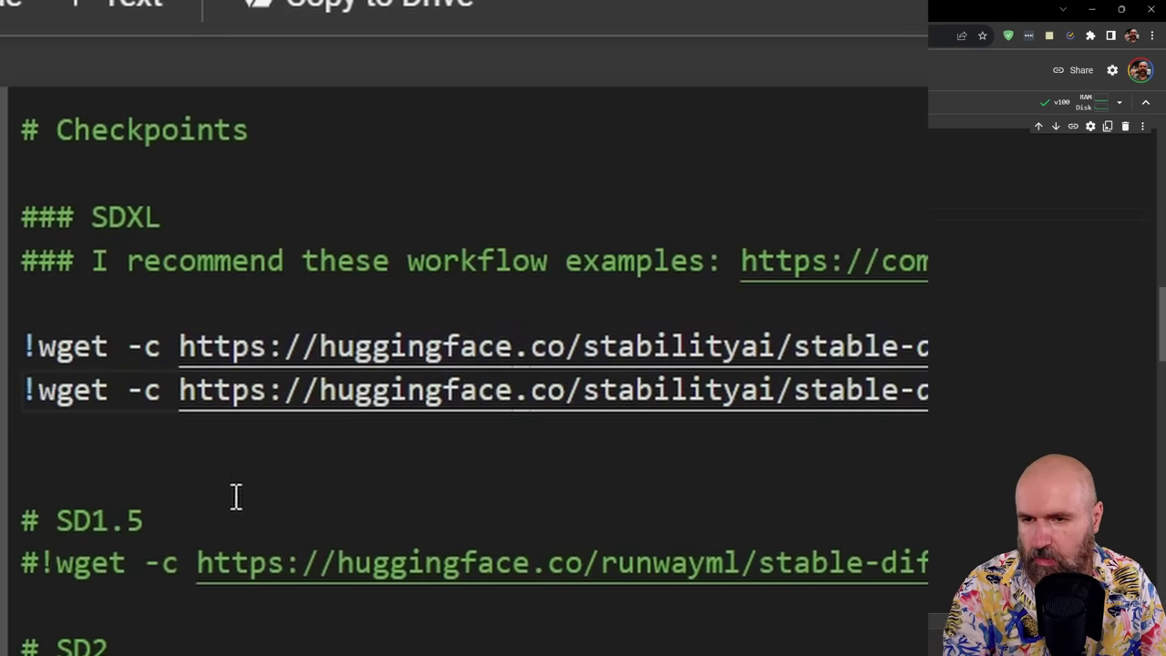
# Step: Comment out the VAE wget line and uncomment the SDXL offset noise LoRA download
pyautogui.scroll(-5, 182, 410)
pyautogui.scroll(-5, 141, 321)
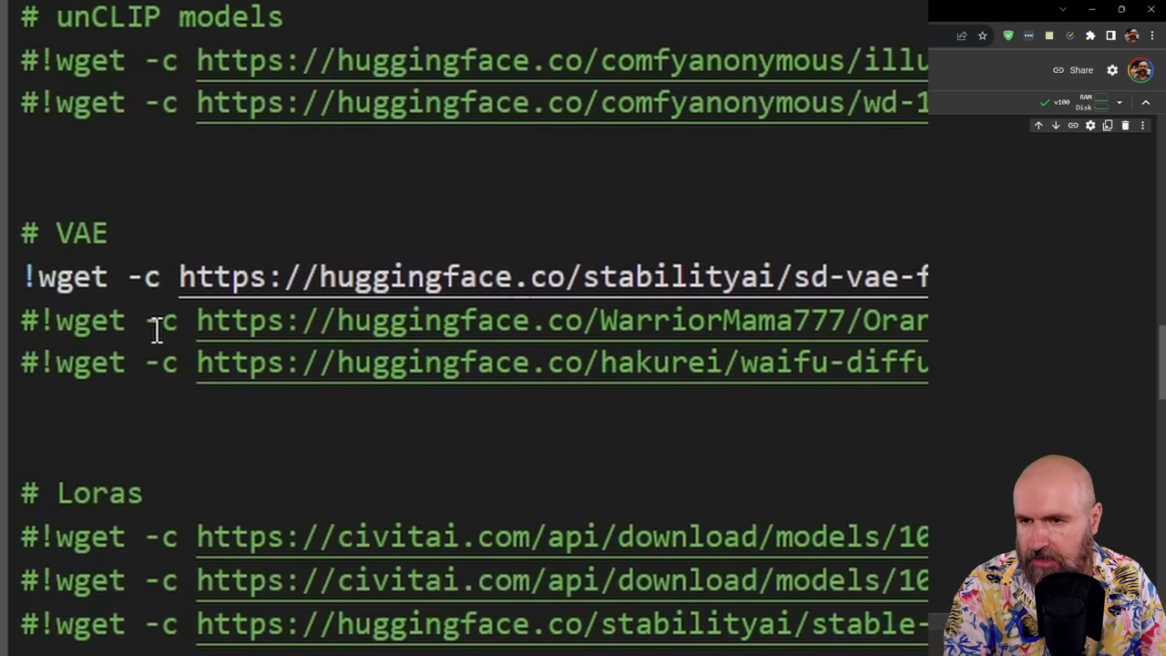
pyautogui.click(22, 278)
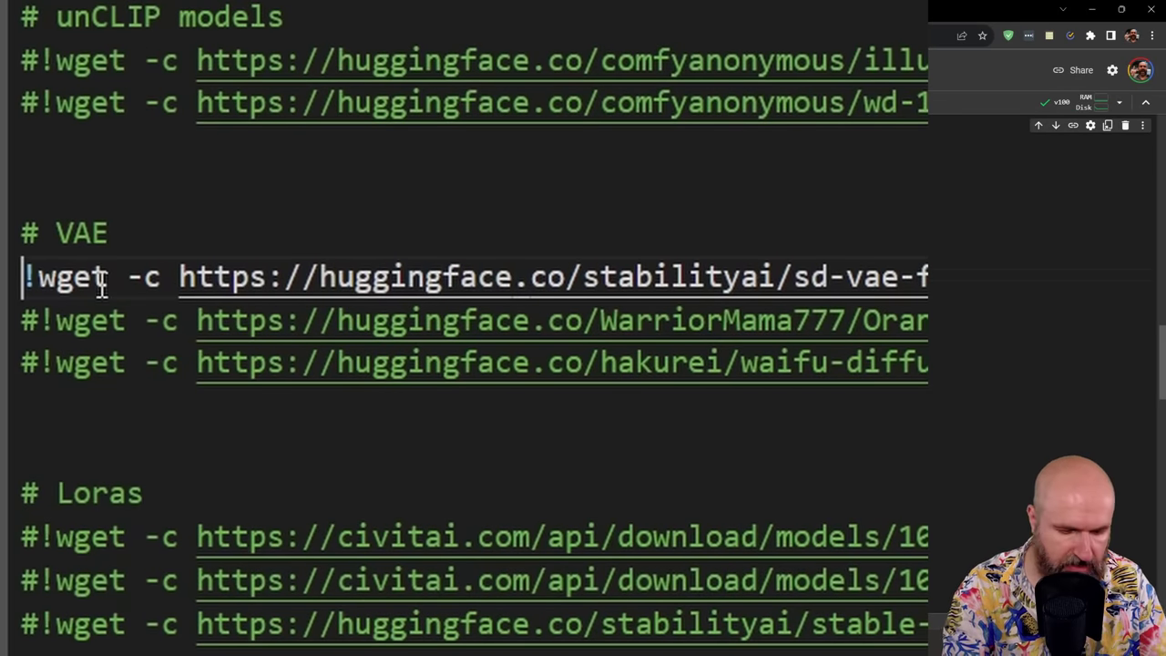
pyautogui.write('#')
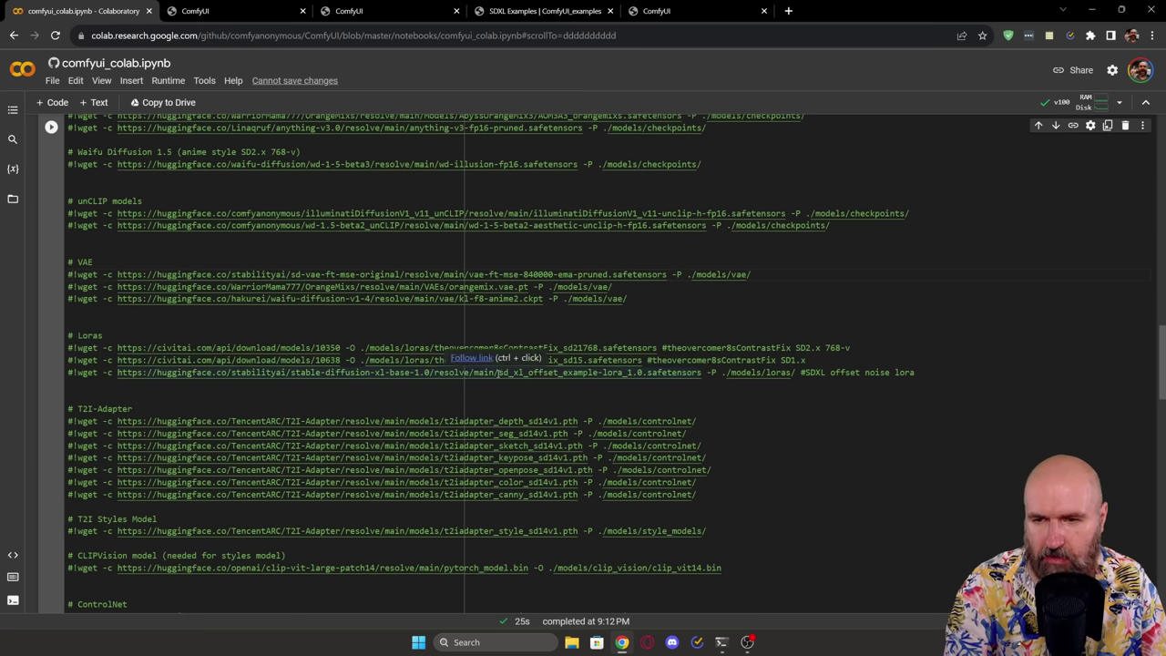
pyautogui.click(72, 373)
pyautogui.press('BackSpace')
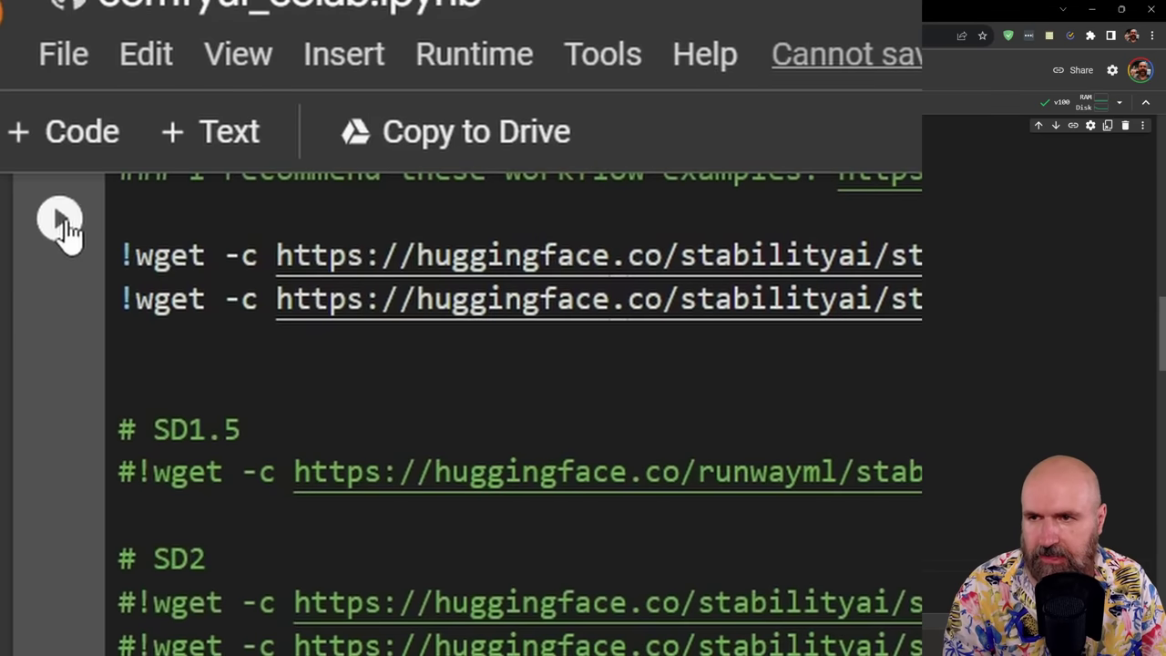
# Step: Run the model cell so sd_xl_base_1.0.safetensors and the other chosen models download
pyautogui.click(58, 244)
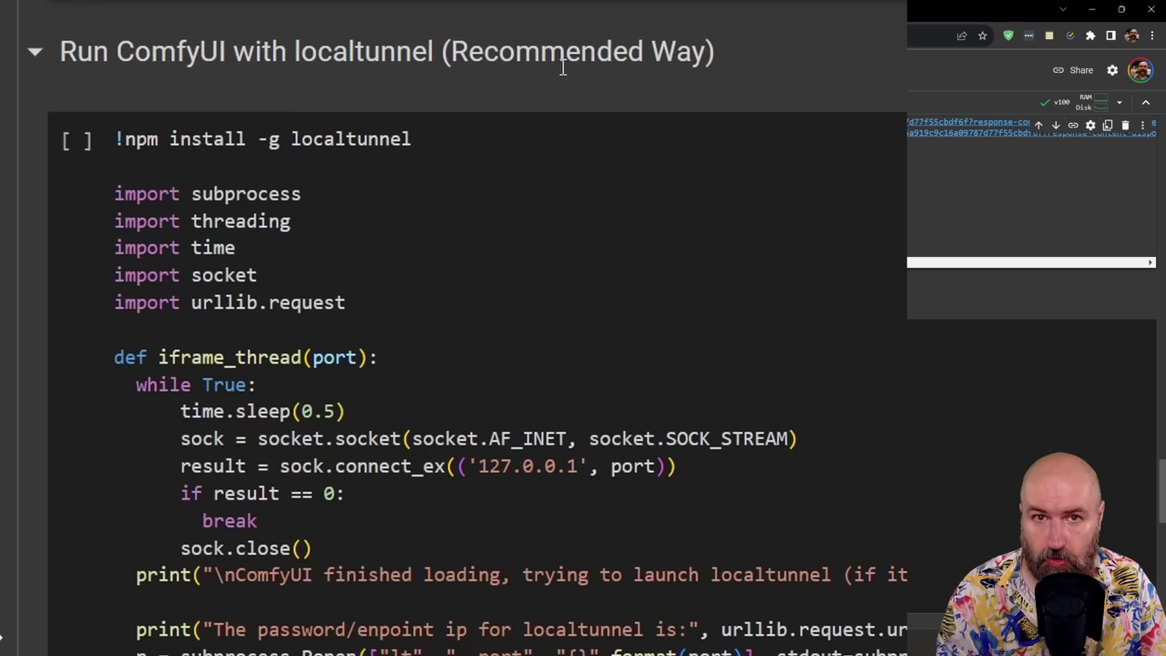
pyautogui.moveTo(85, 168)
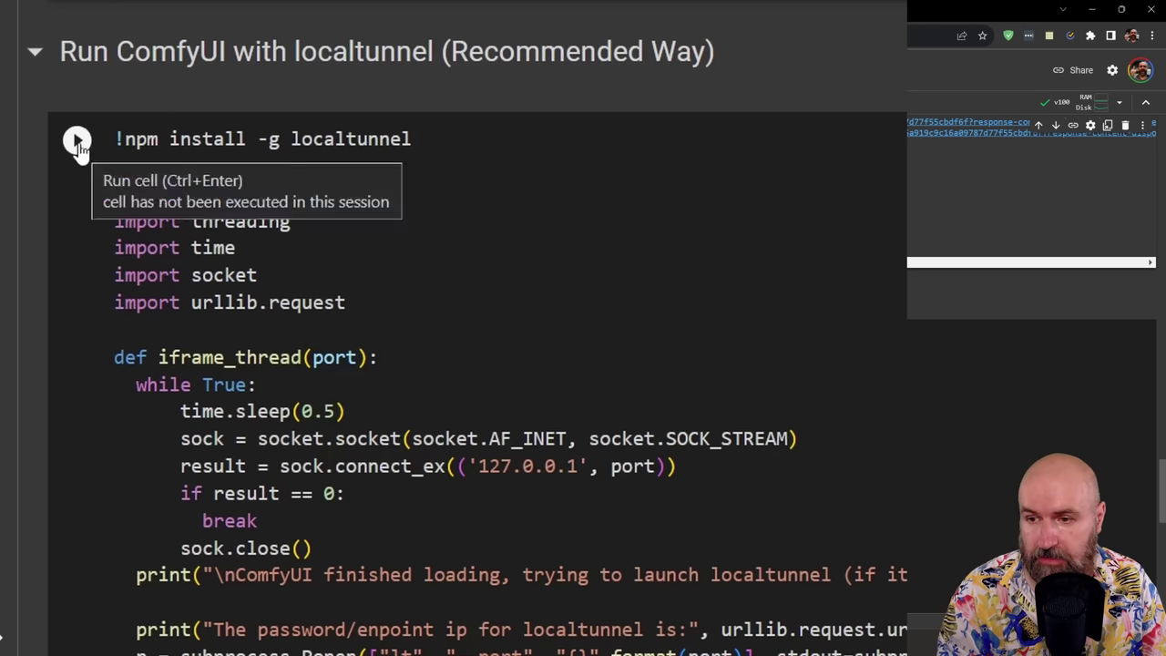
# Step: Launch ComfyUI with localtunnel, copy the printed endpoint IP, and open the loca.lt URL
pyautogui.click(78, 143)
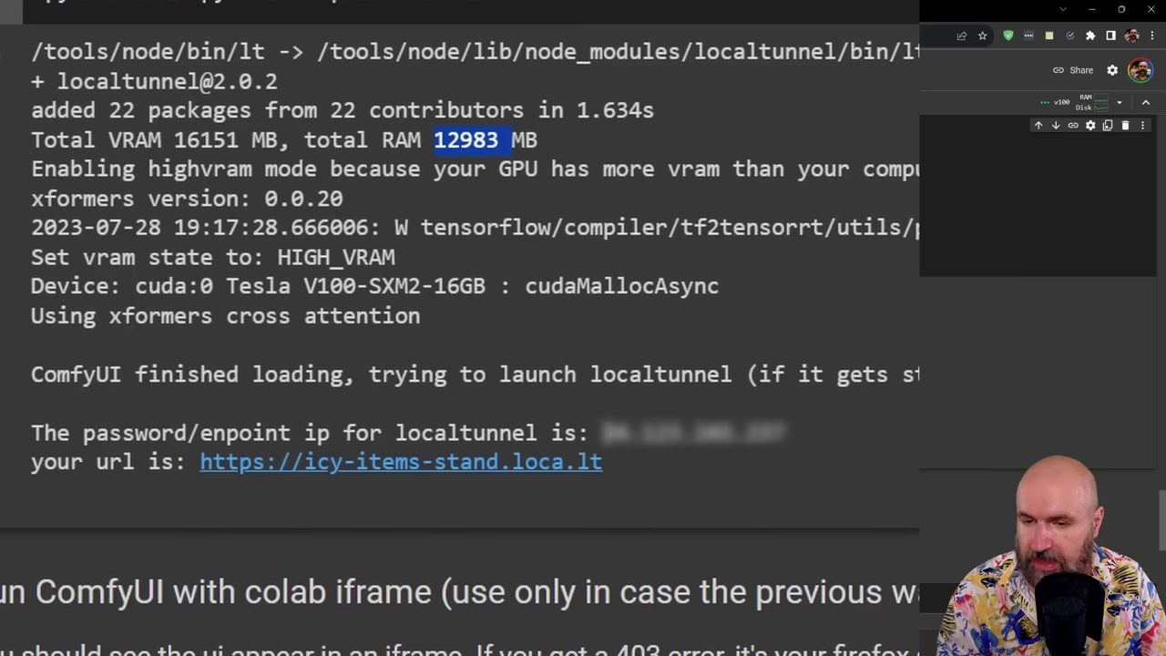
pyautogui.moveTo(603, 433); pyautogui.dragTo(783, 436)
pyautogui.click(475, 472)
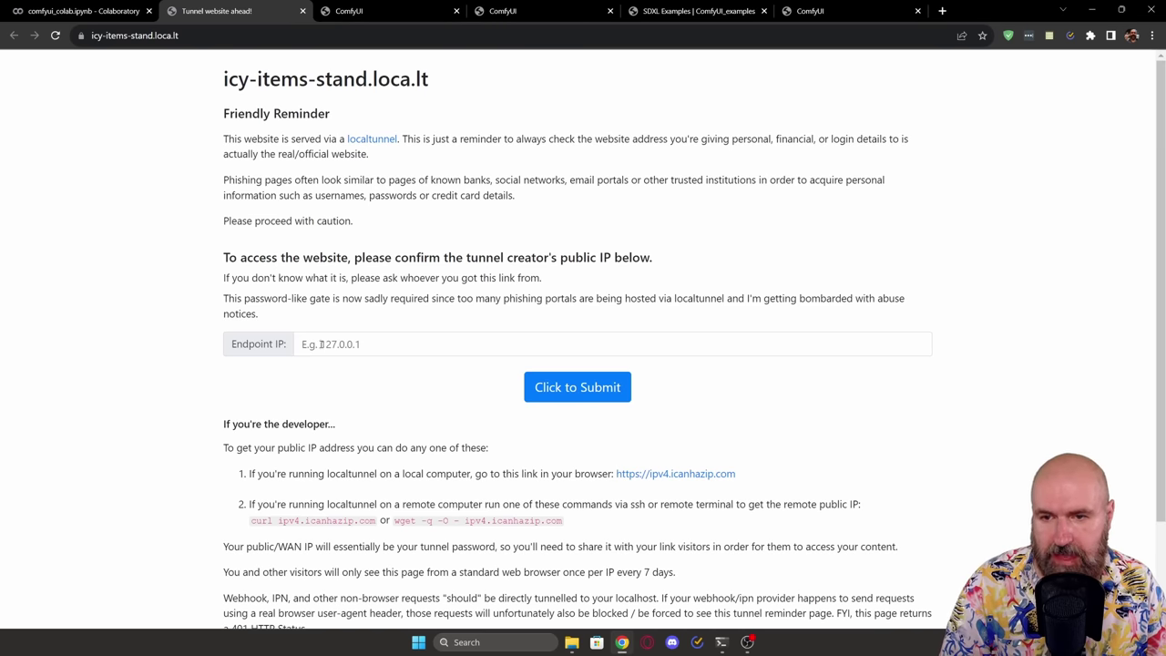
# Step: Paste the copied endpoint IP into the localtunnel page and submit it to reach ComfyUI
pyautogui.click(321, 343)
pyautogui.hotkey('ctrl', 'v')
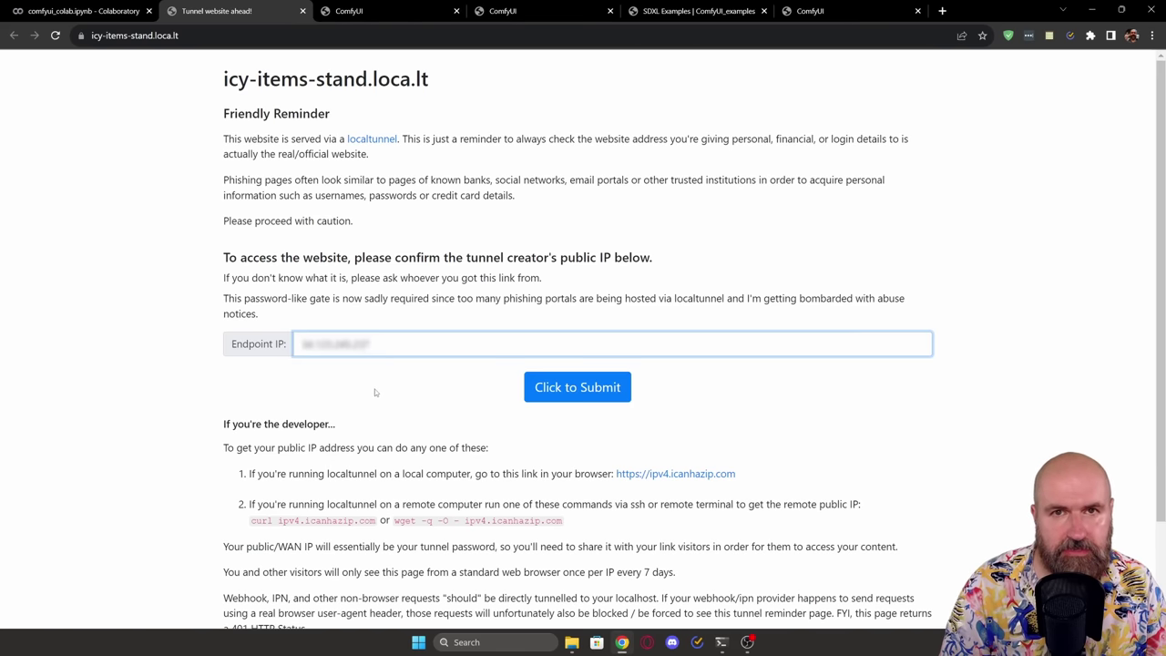
pyautogui.click(583, 391)
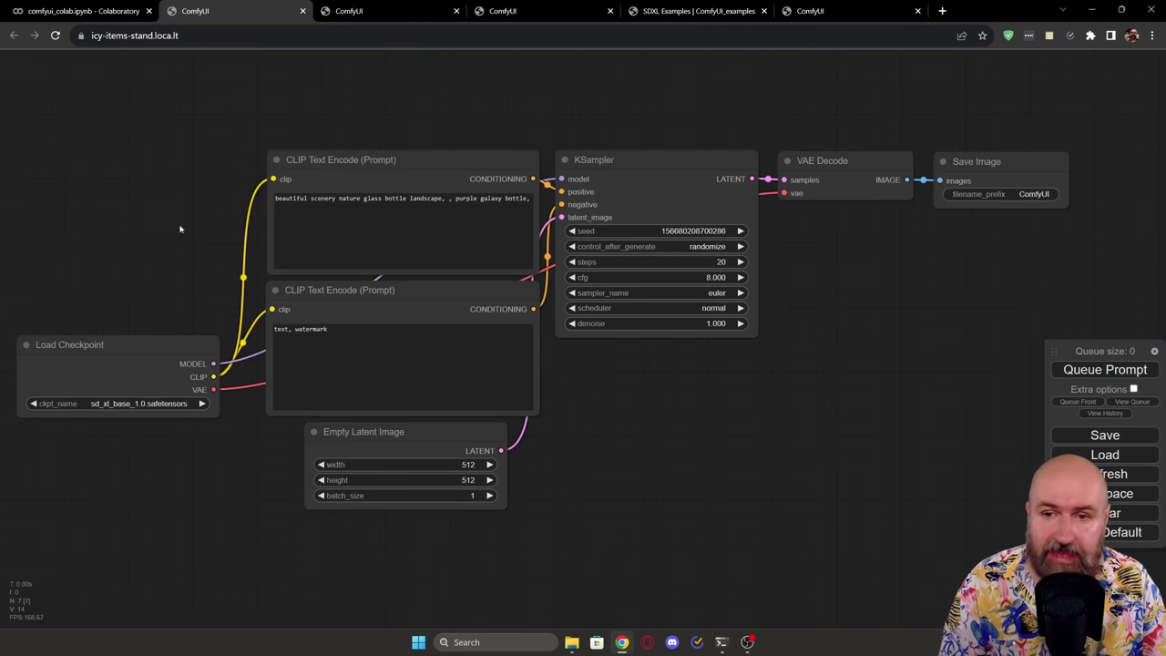
# Step: Move the Queue Prompt panel to the top right and bring up Load's file dialog
pyautogui.scroll(-2, 179, 290)
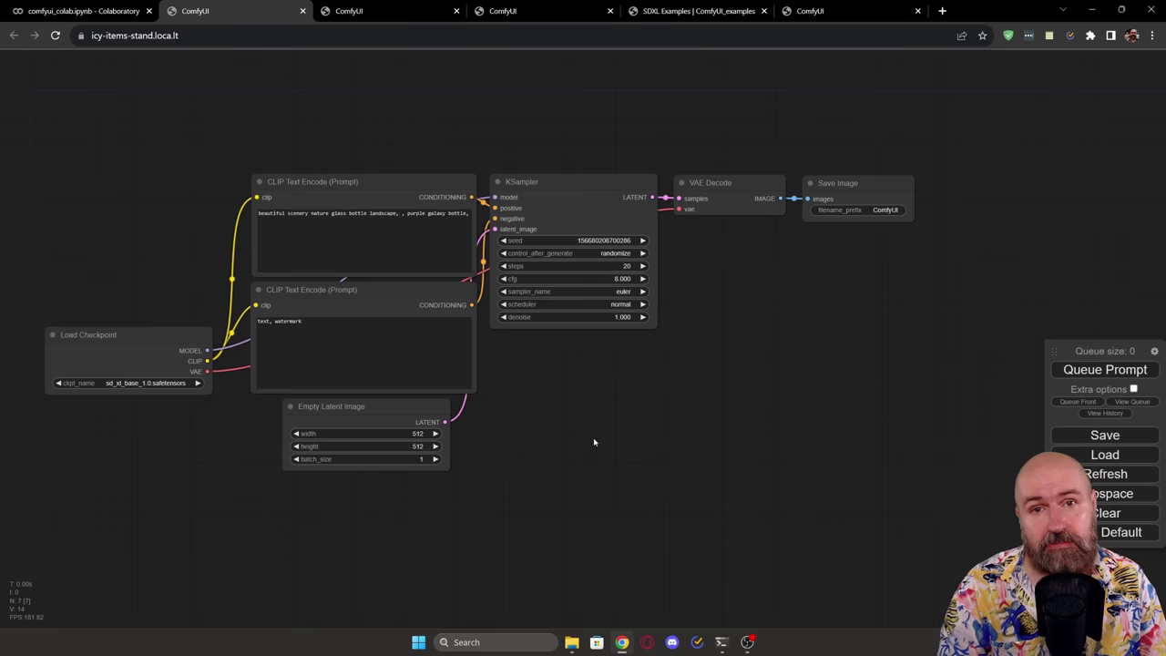
pyautogui.moveTo(1054, 351); pyautogui.dragTo(1055, 139)
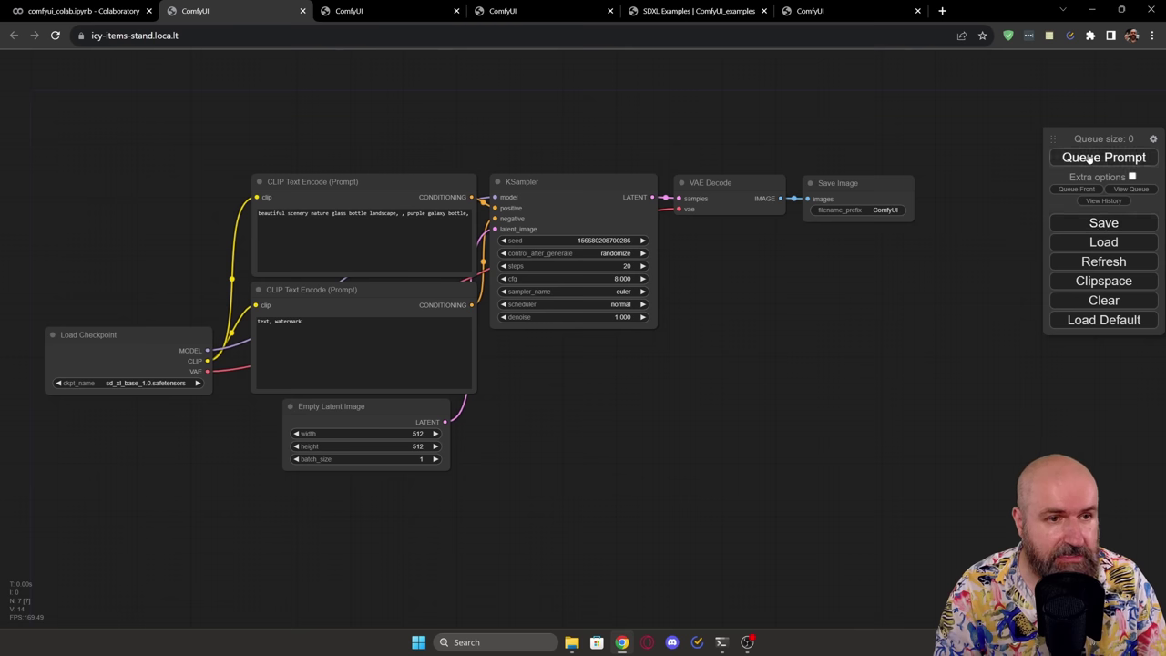
pyautogui.click(1104, 242)
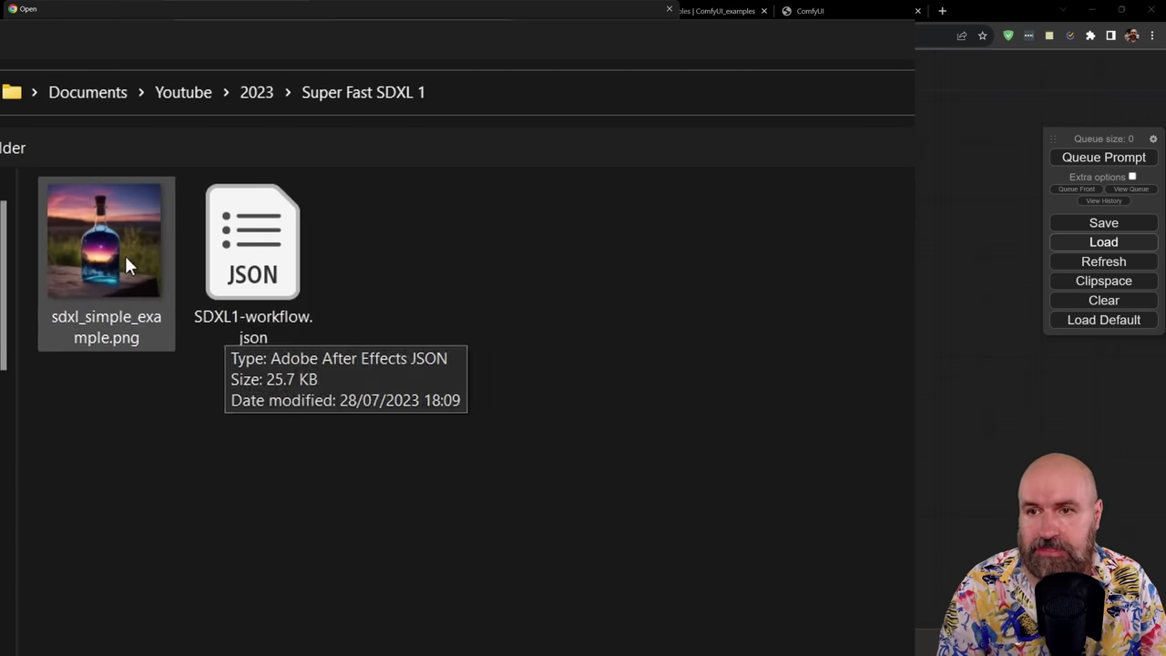
# Step: Load SDXL1-workflow.json from the Open dialog and pan and zoom to survey its base and refiner nodes
pyautogui.click(272, 238)
pyautogui.doubleClick(272, 239)
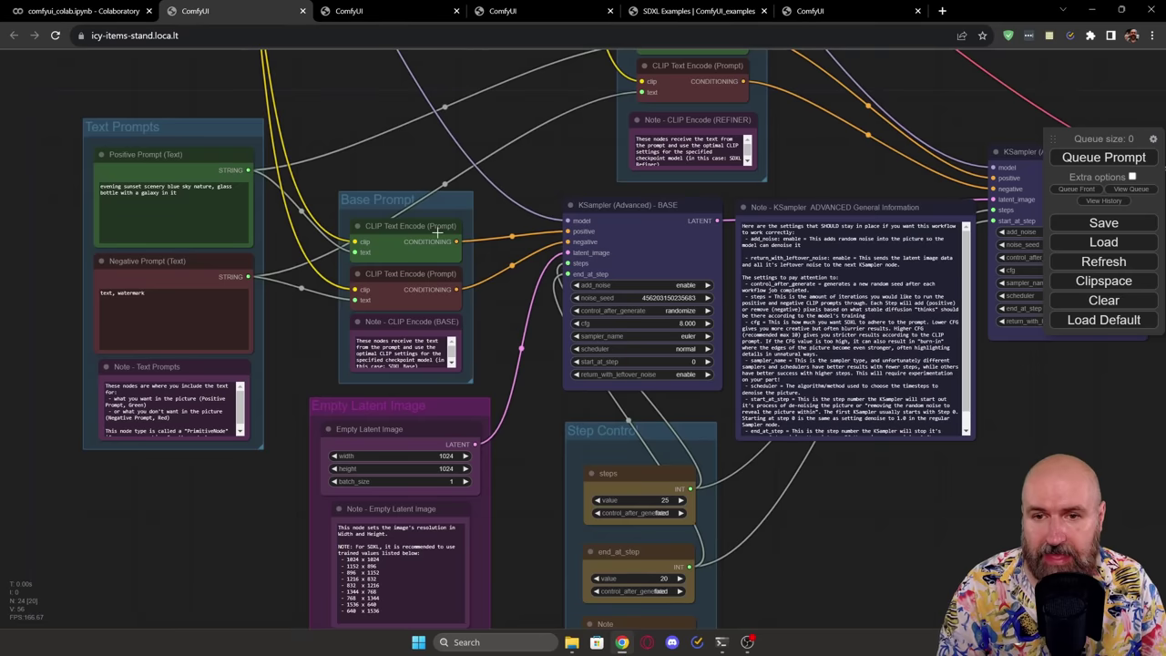
pyautogui.scroll(-4, 415, 267)
pyautogui.moveTo(445, 171); pyautogui.dragTo(433, 292)
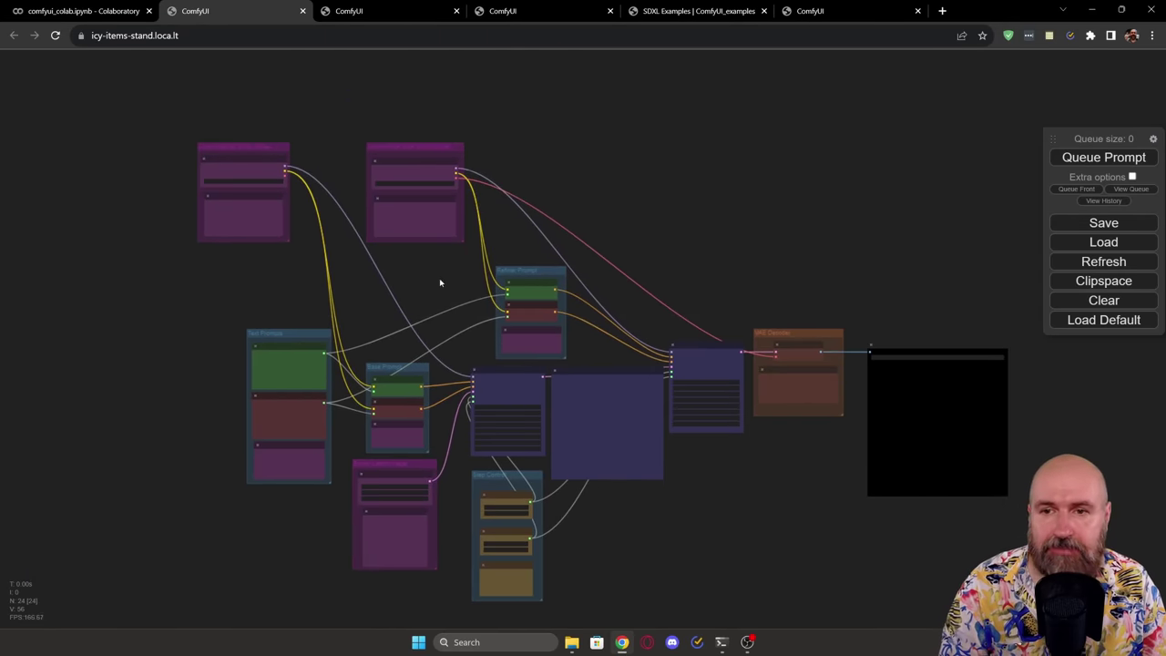
pyautogui.scroll(6, 255, 270)
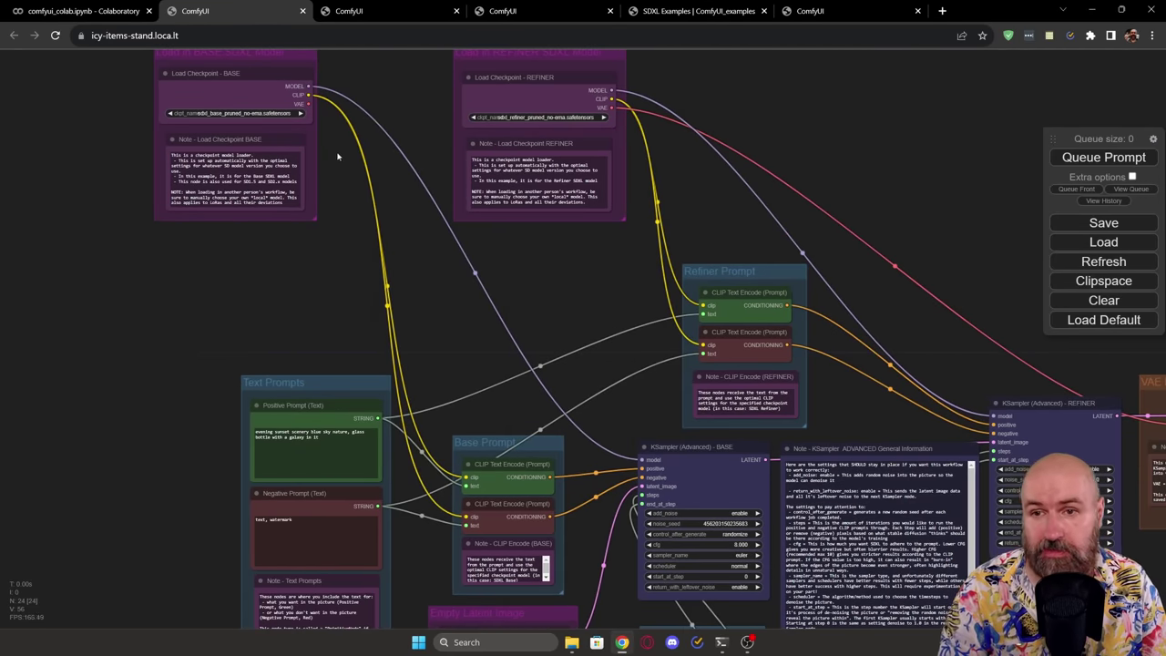
pyautogui.scroll(6, 338, 157)
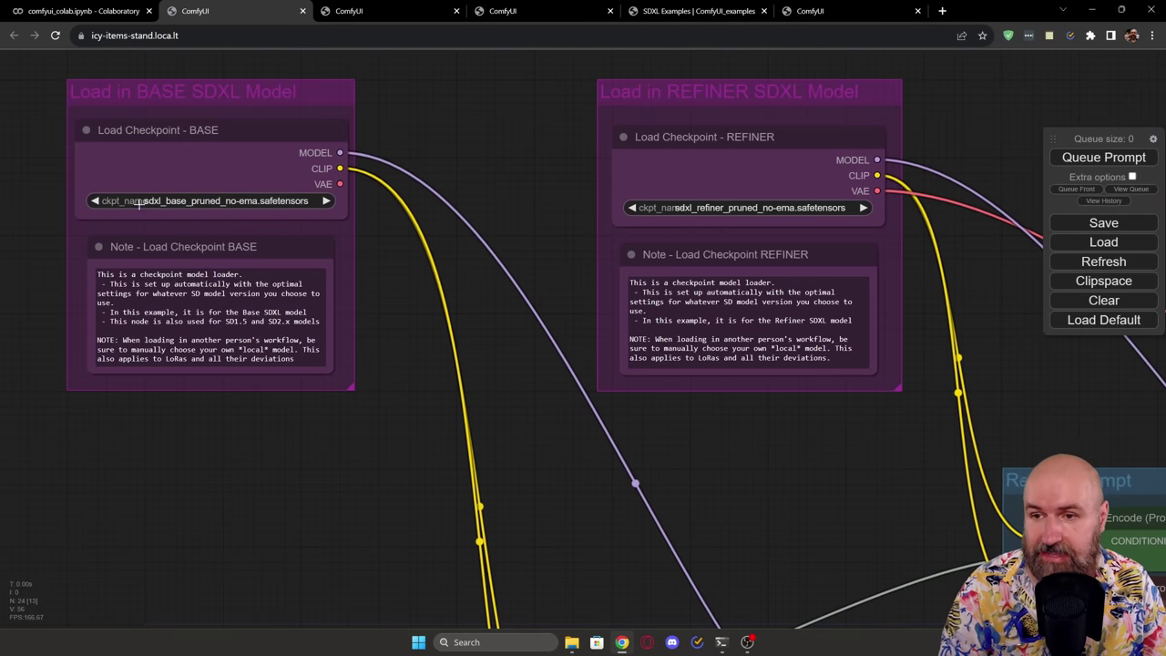
# Step: Choose sd_xl_base_1.0.safetensors for the BASE loader and sd_xl_refiner_1.0.safetensors for the REFINER loader
pyautogui.click(192, 201)
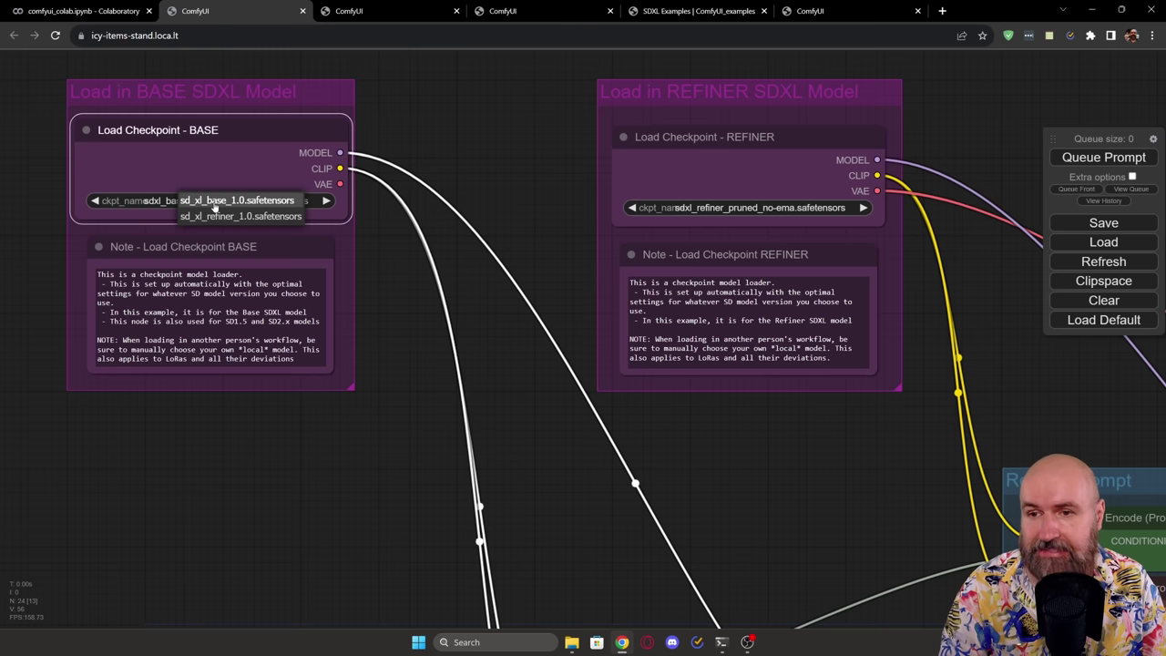
pyautogui.click(214, 205)
pyautogui.click(733, 206)
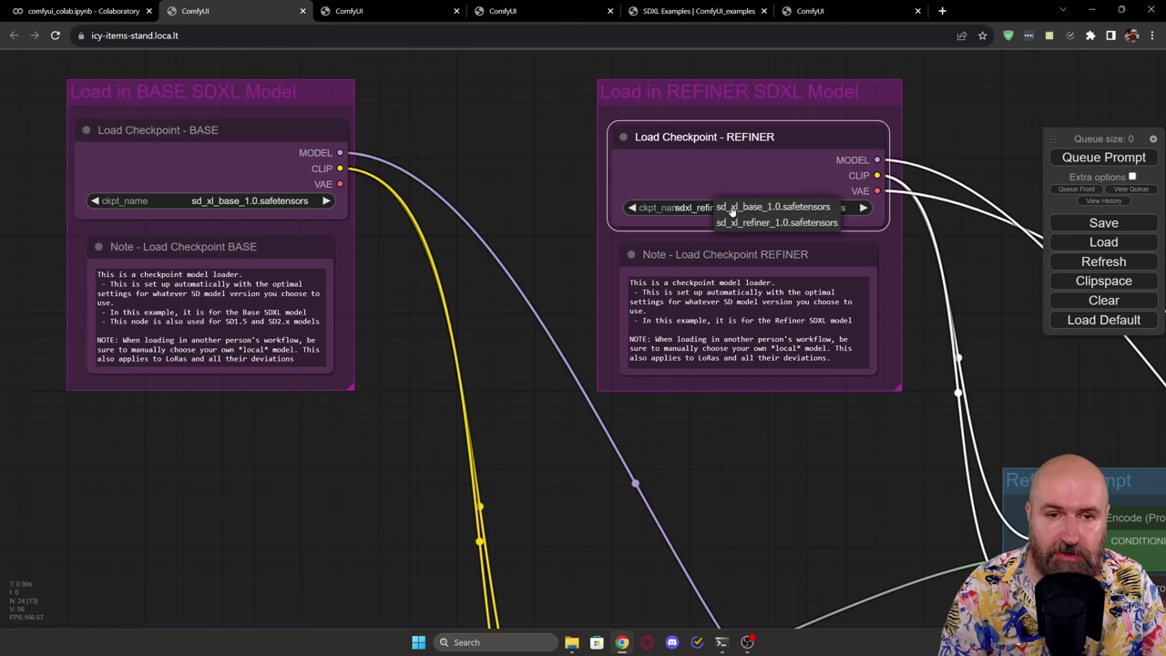
pyautogui.click(742, 223)
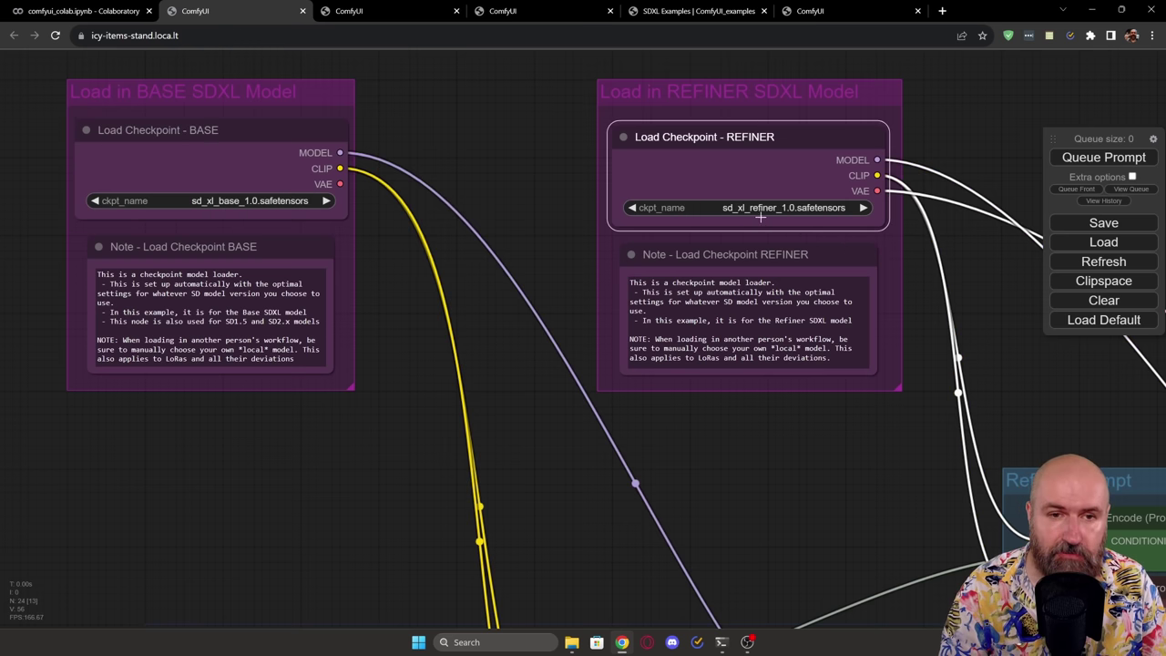
pyautogui.scroll(-5, 517, 247)
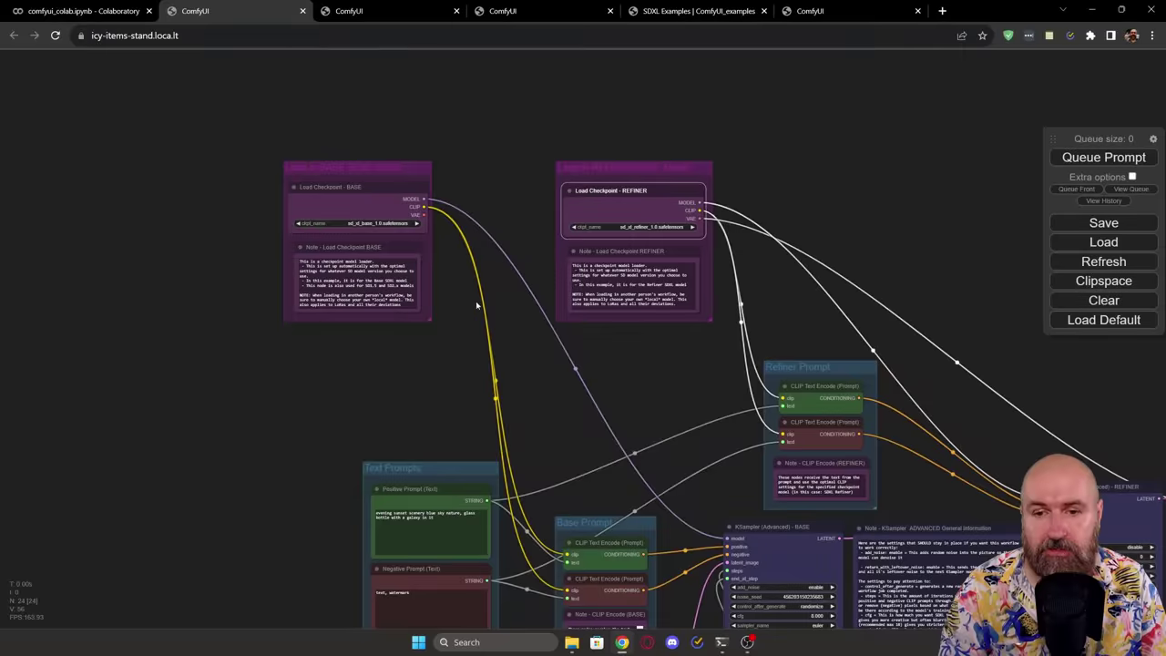
pyautogui.scroll(5, 674, 237)
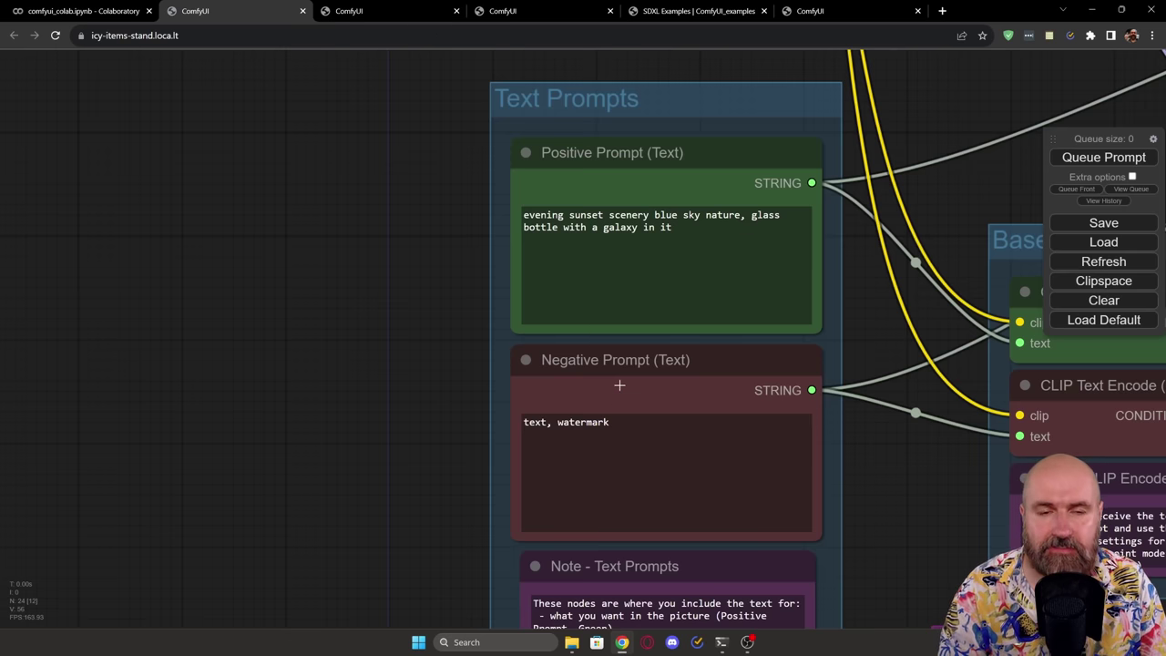
pyautogui.scroll(-5, 866, 355)
# Step: Zoom in on the Save Image node and centre the rendered sunset glass bottle
pyautogui.scroll(-3, 870, 360)
pyautogui.scroll(8, 510, 419)
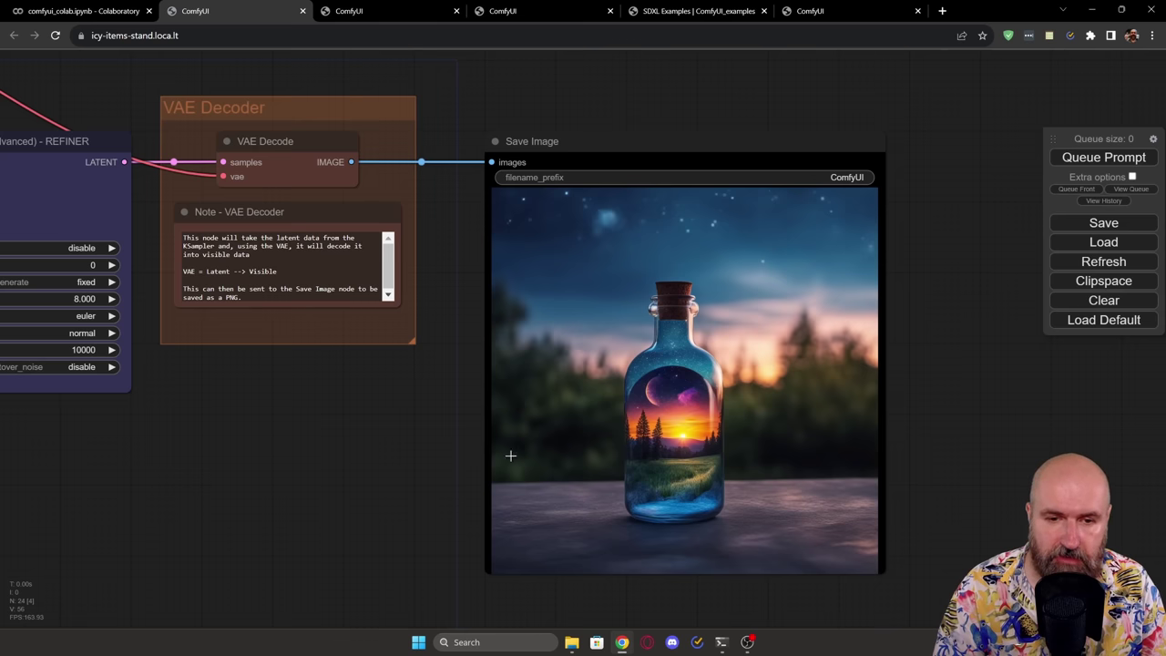
pyautogui.scroll(4, 440, 471)
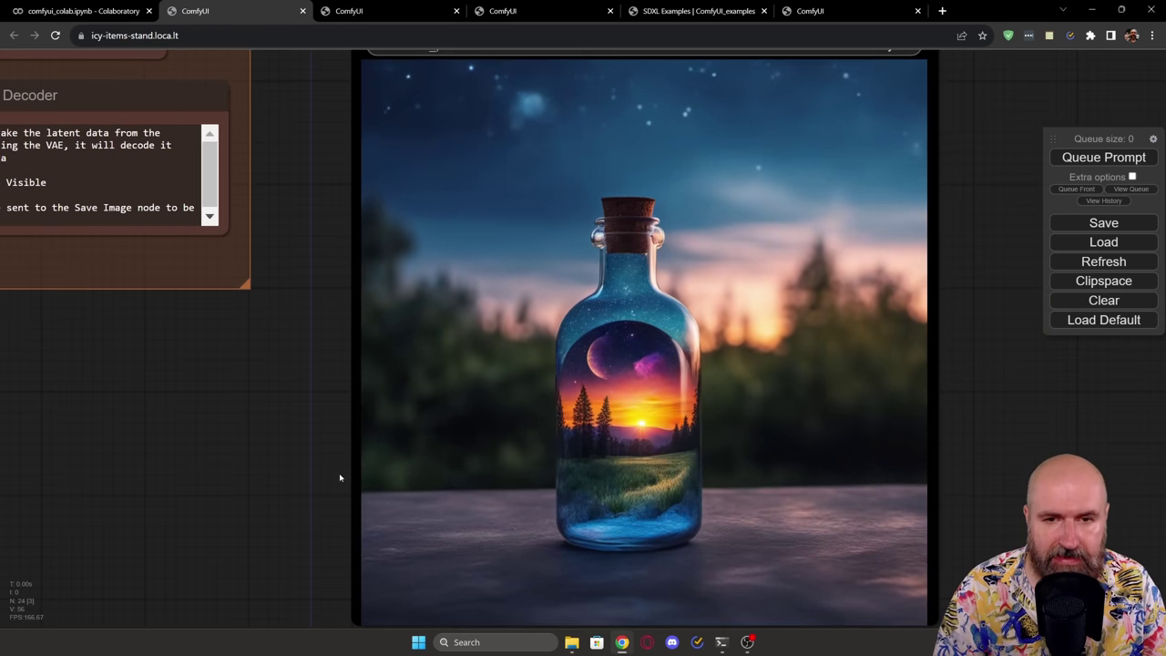
pyautogui.scroll(5, 317, 458)
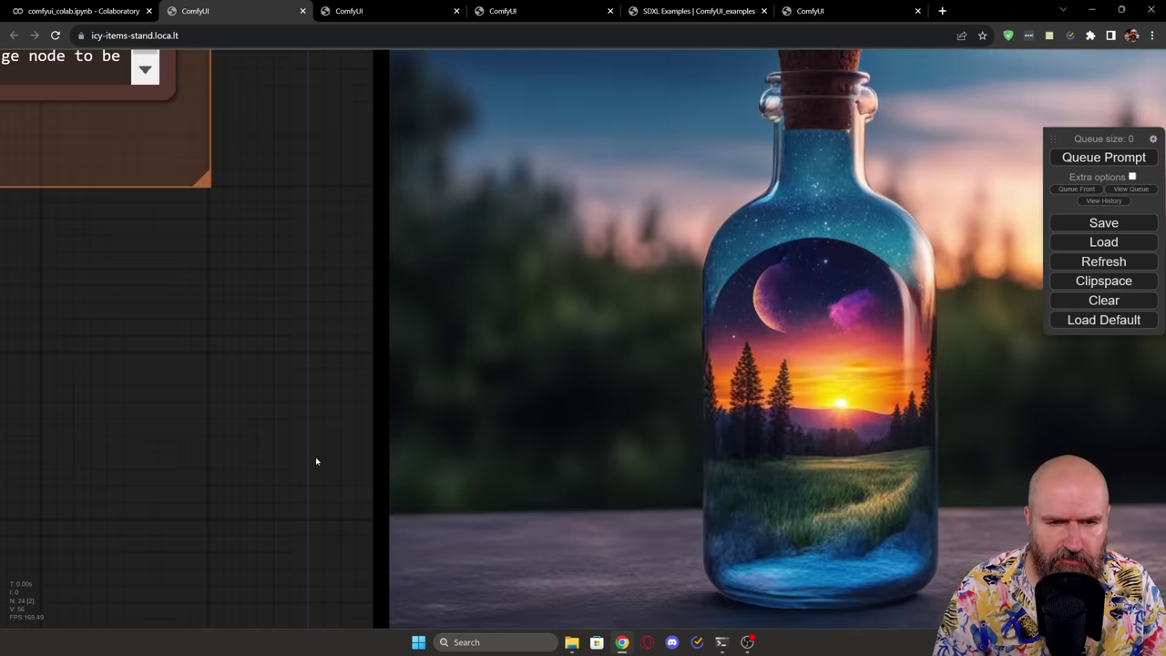
pyautogui.moveTo(297, 461); pyautogui.dragTo(91, 435)
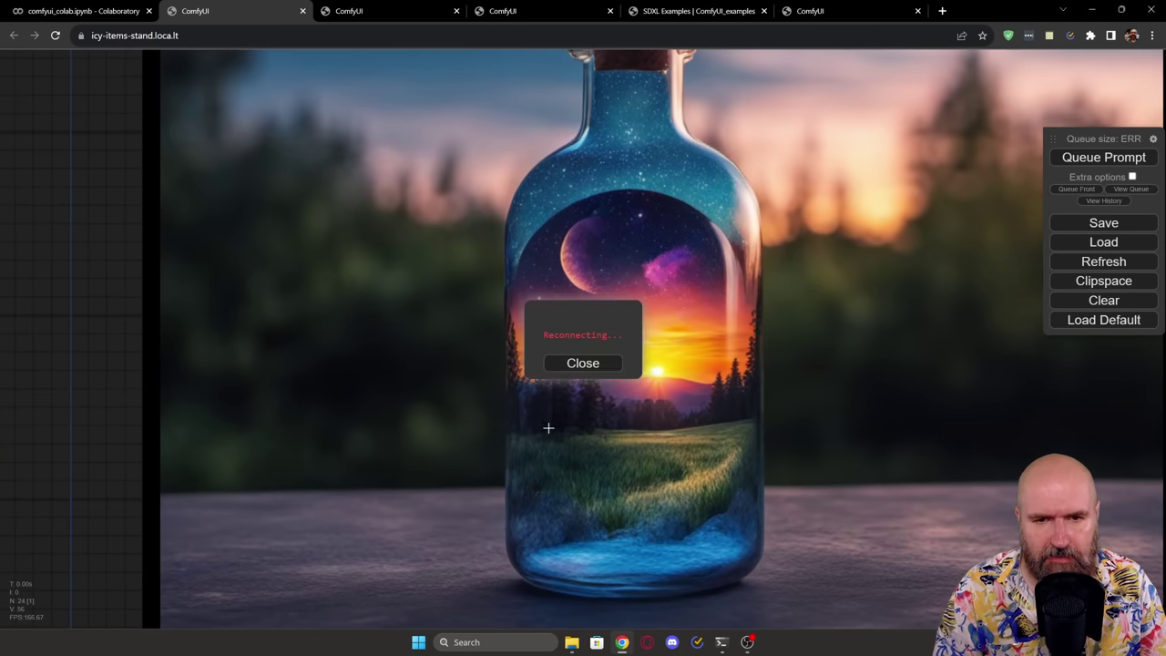
# Step: Switch to the local ComfyUI tab at 127.0.0.1:8188 with Ctrl+Tab
pyautogui.hotkey('ctrl', 'Tab')
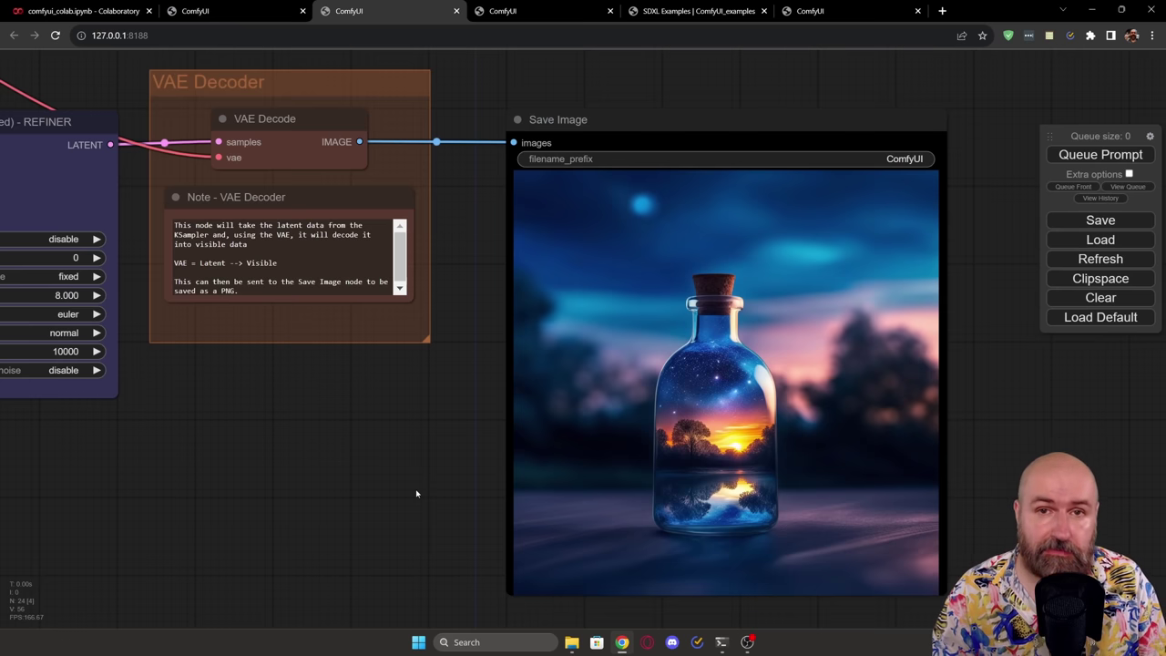